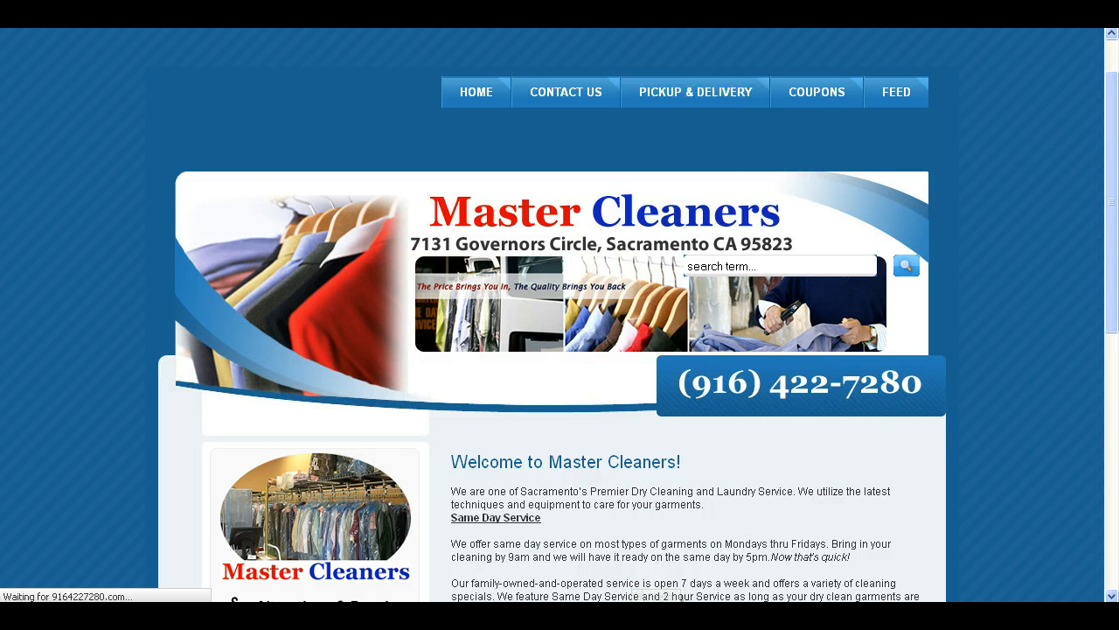
Examine the Pickup & Delivery page, including its pickup and delivery days, service description and scheduling link
click(607, 563)
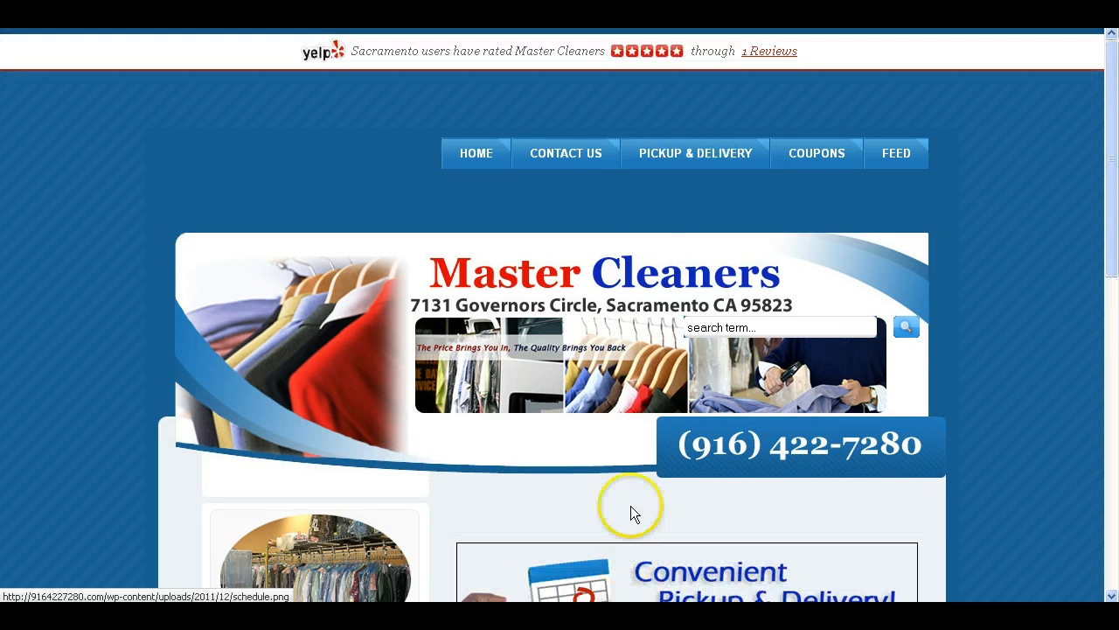
drag(1108, 204, 1114, 306)
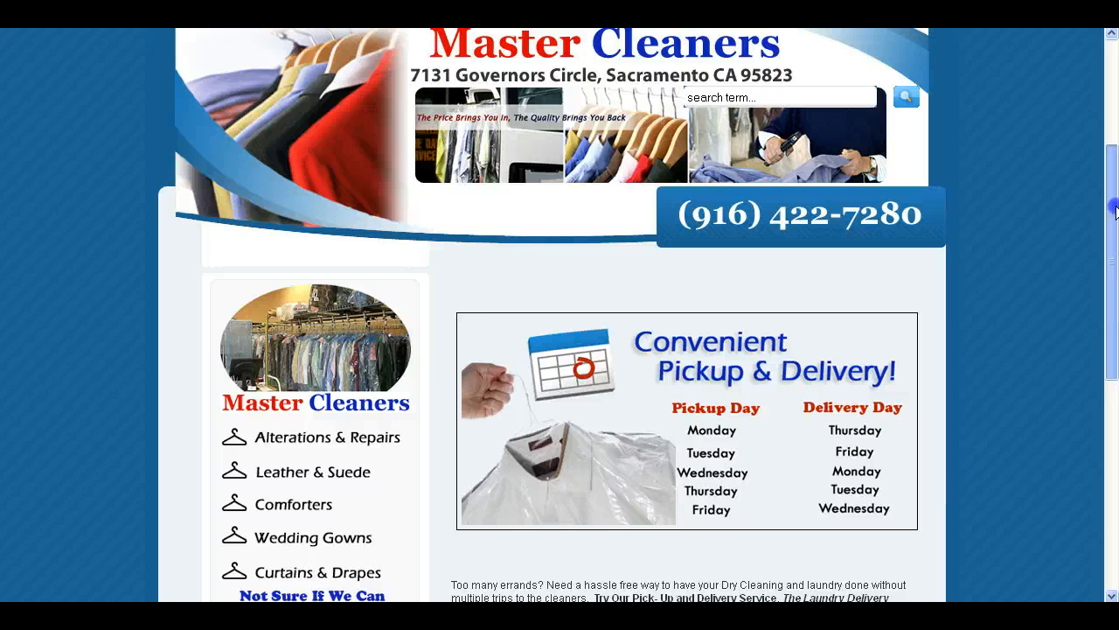
drag(1114, 209, 1113, 107)
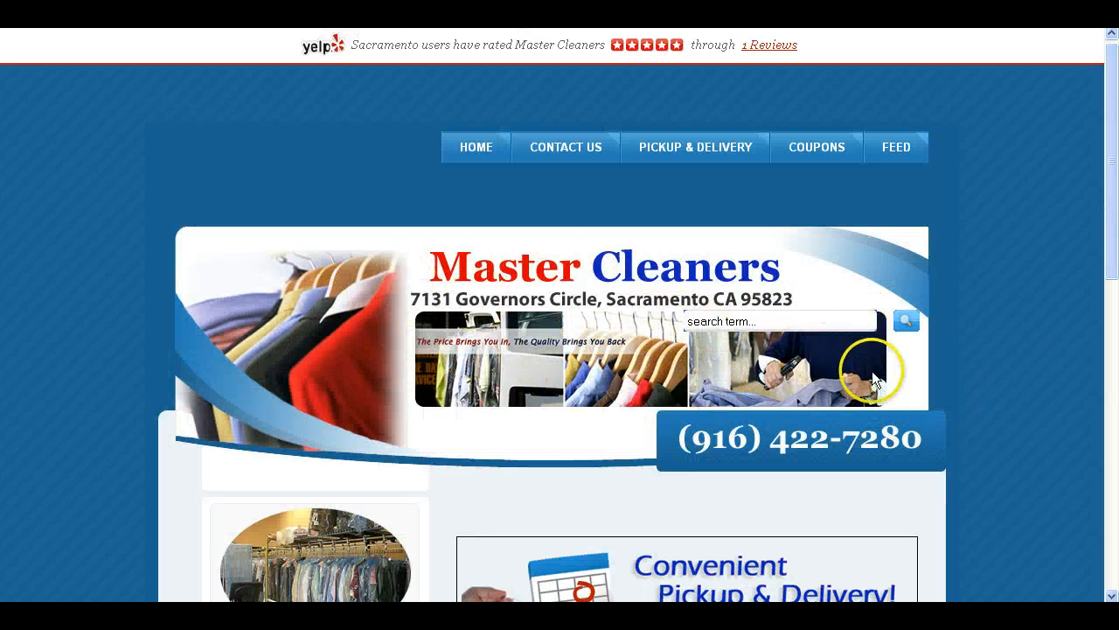
drag(1111, 220, 1115, 402)
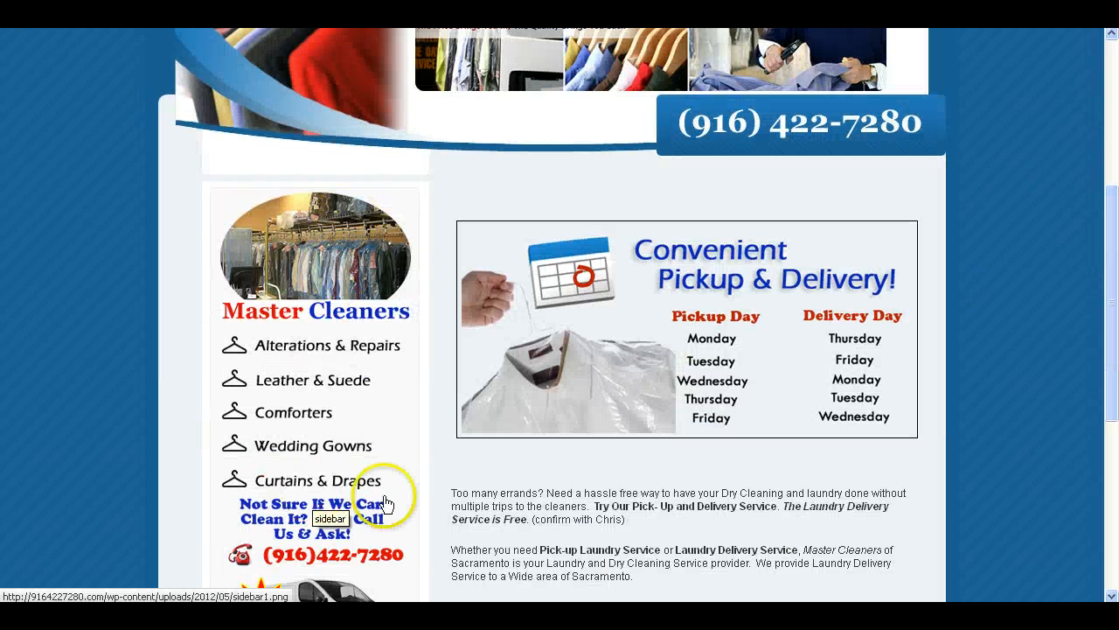
drag(1104, 332, 1107, 415)
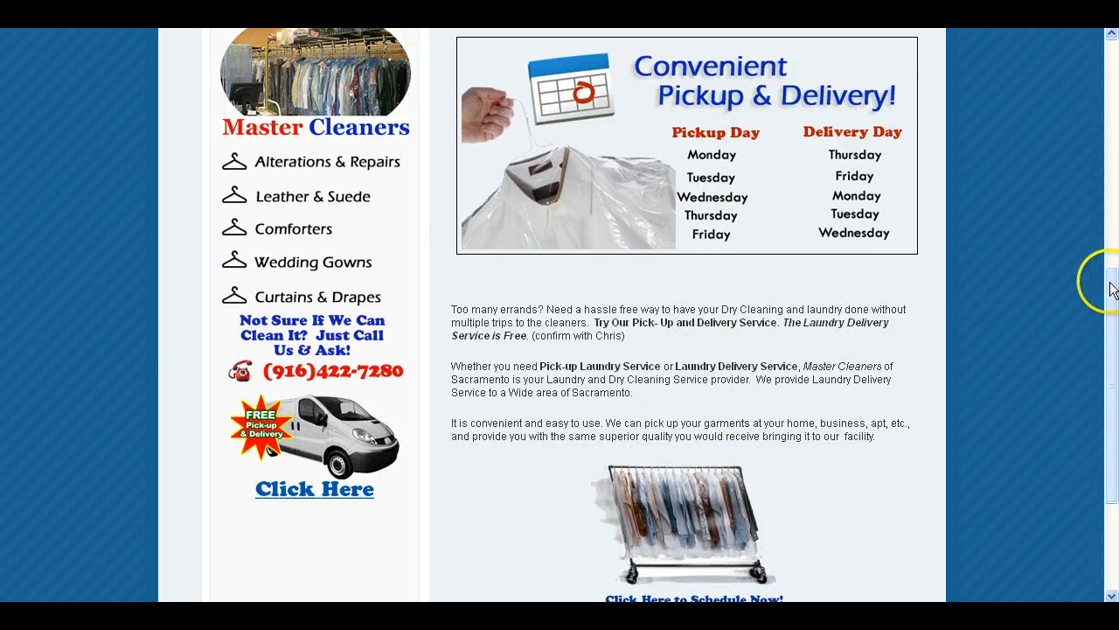
drag(1110, 283, 1112, 83)
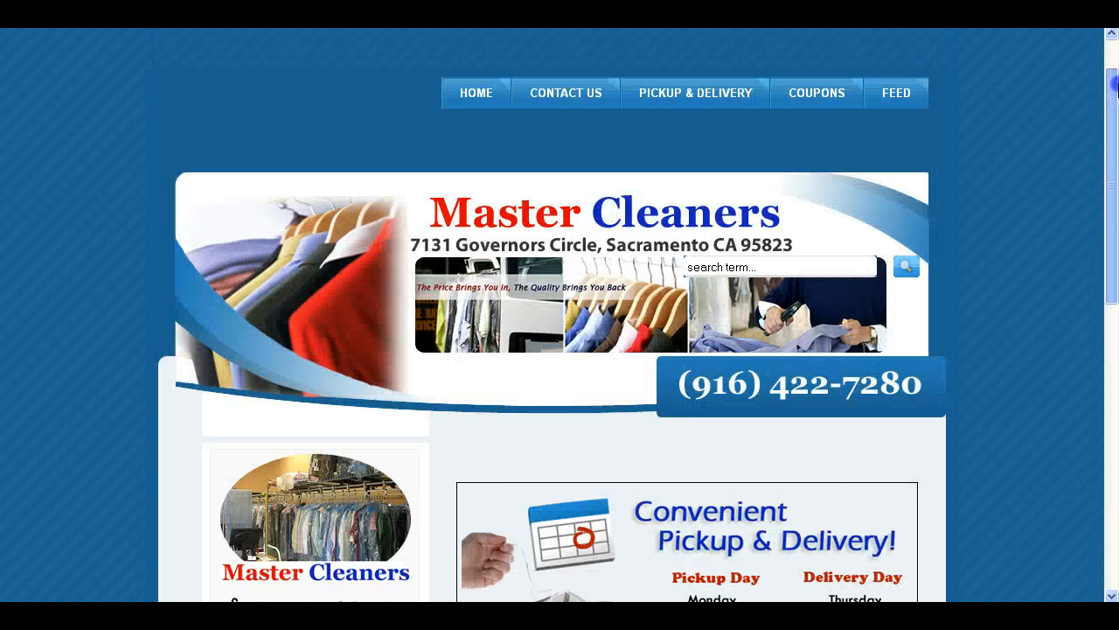
click(737, 109)
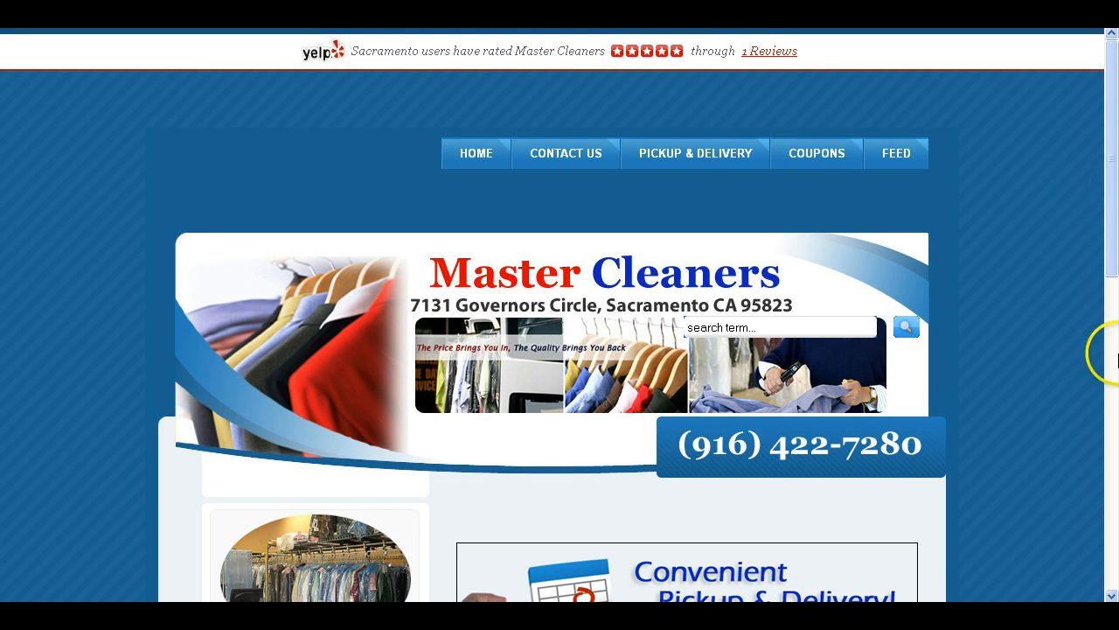
Open the online ordering page from the scheduling link on the Pickup & Delivery page and bring its menu links into view
click(1114, 433)
click(697, 508)
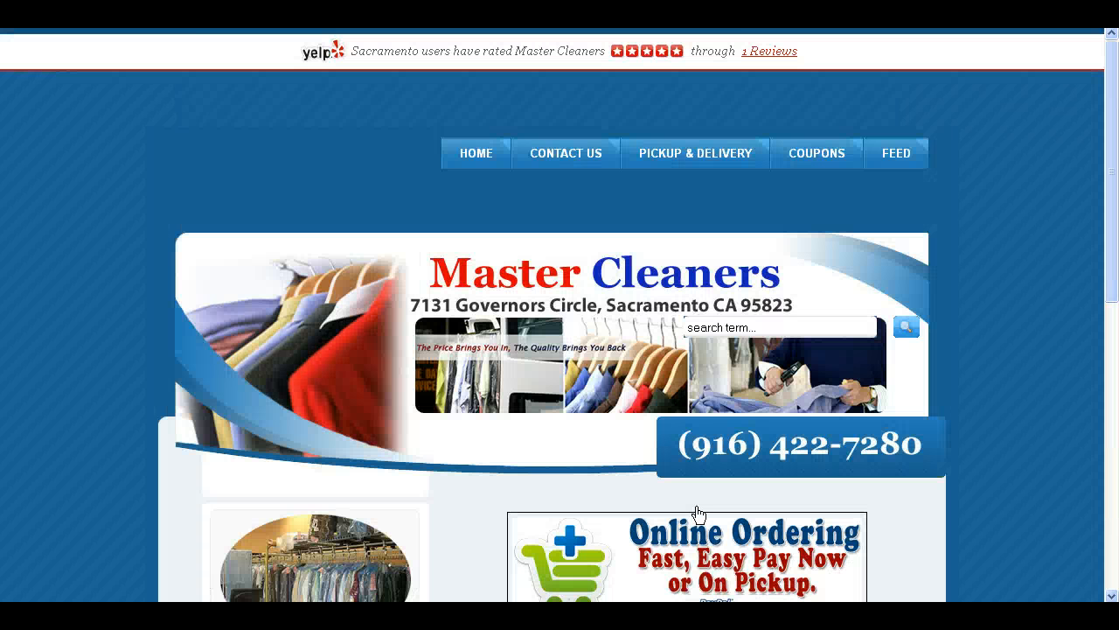
click(1112, 347)
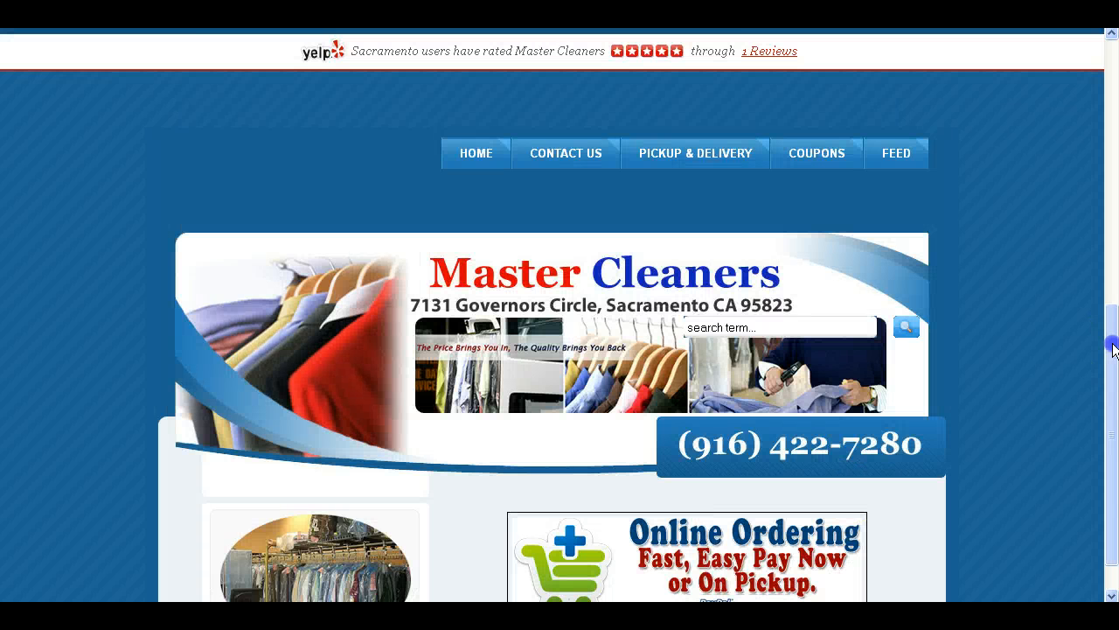
drag(1112, 347, 1118, 223)
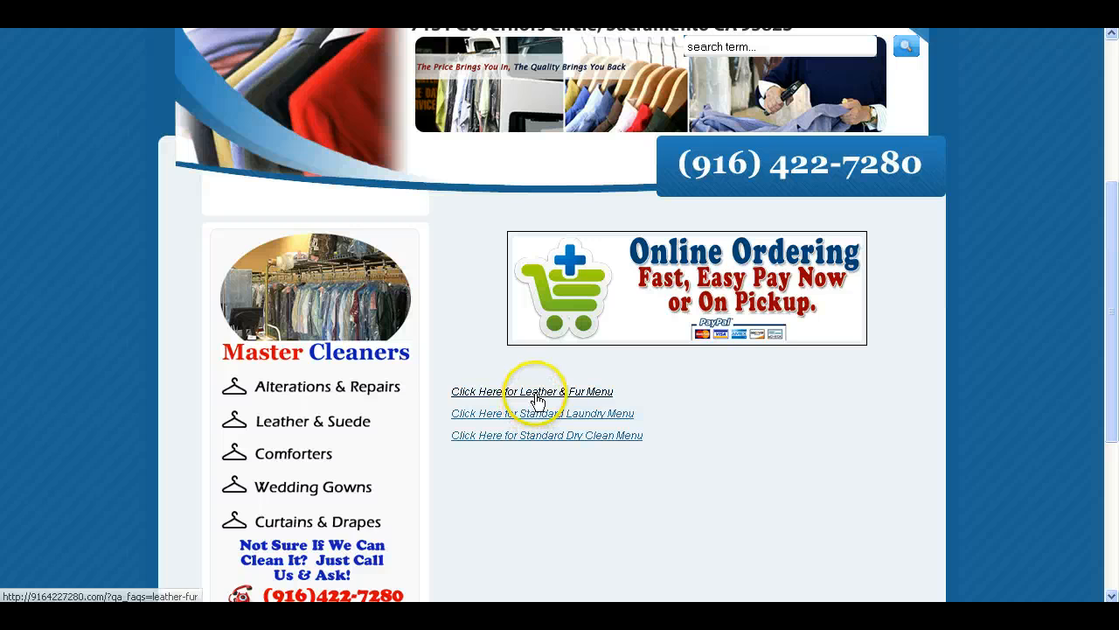
drag(1118, 325, 1118, 357)
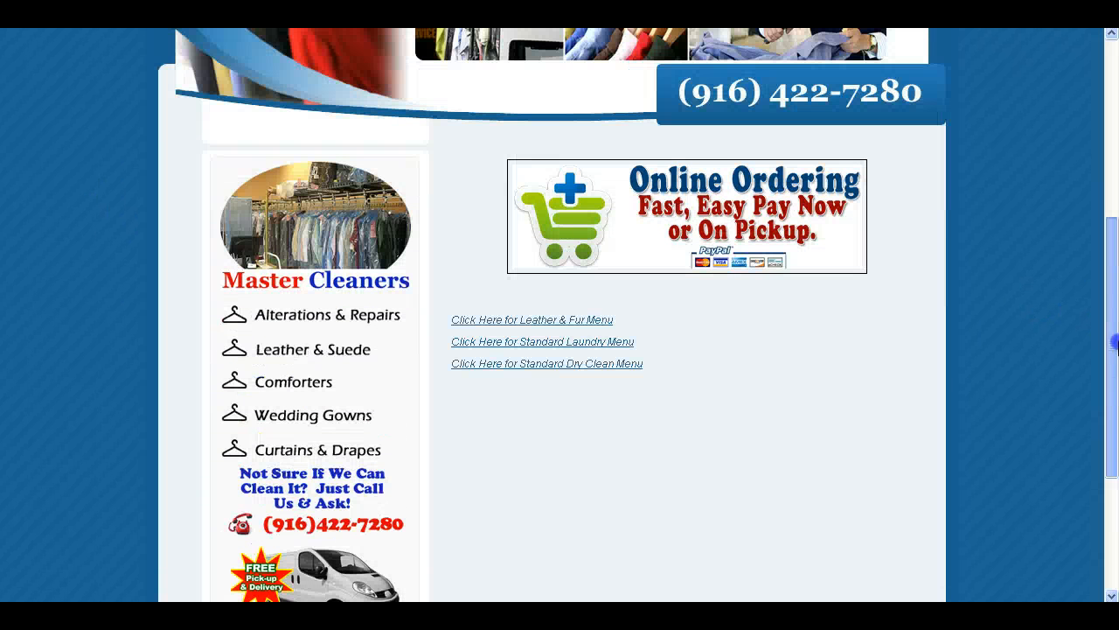
Expand the Leather & Fur Menu to view its priced items and collapse it again
click(604, 316)
click(603, 319)
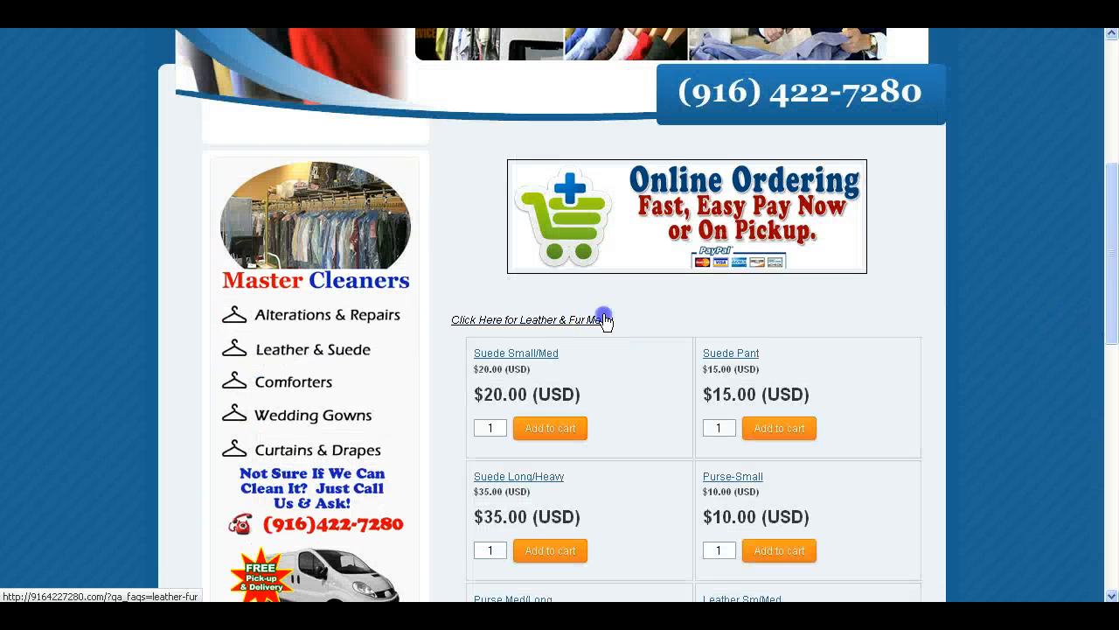
mouse_move(1111, 306)
mouse_down()
mouse_move(1111, 167)
mouse_move(1115, 321)
mouse_up()
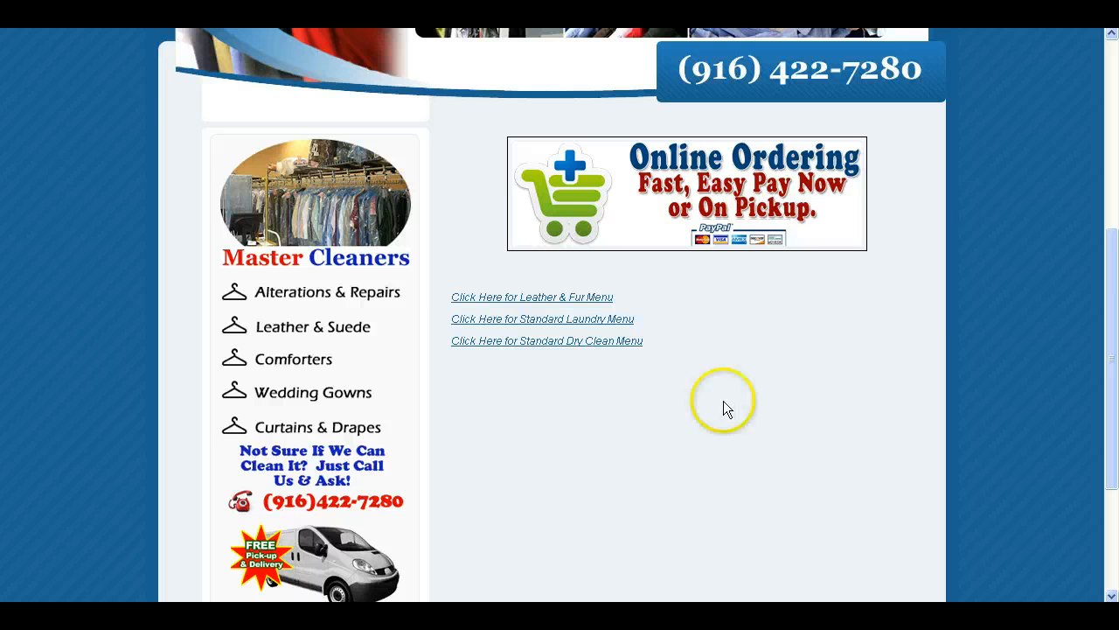
mouse_move(1112, 341)
mouse_down()
mouse_move(1113, 406)
mouse_move(1114, 350)
mouse_up()
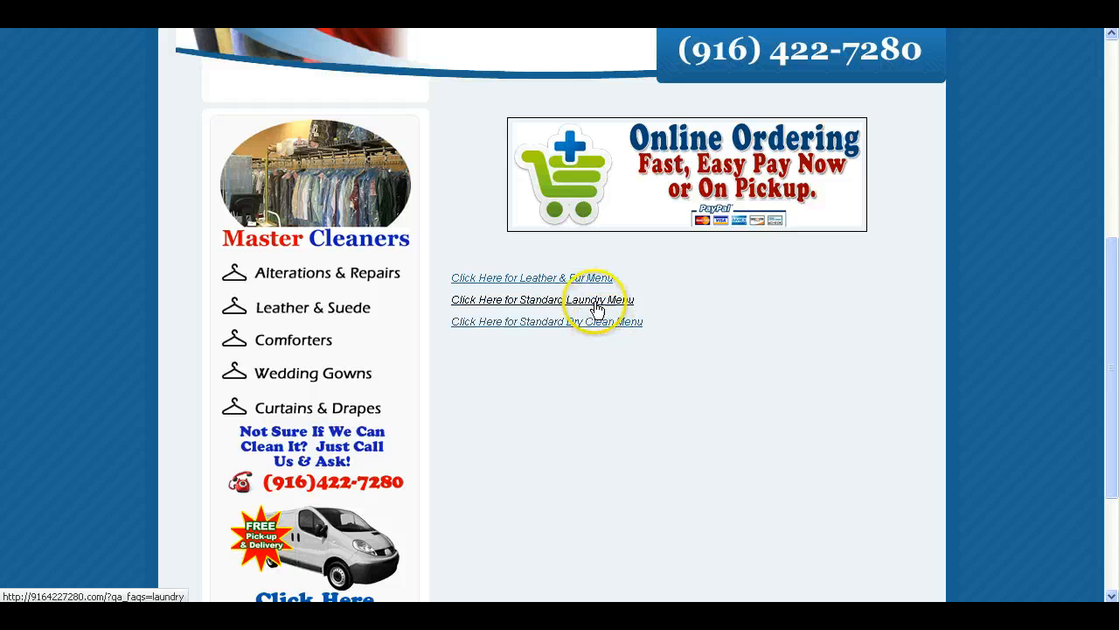
Expand the Standard Laundry Menu, look through its garments and starch options, and collapse it
click(551, 306)
scroll(552, 312, down, 3)
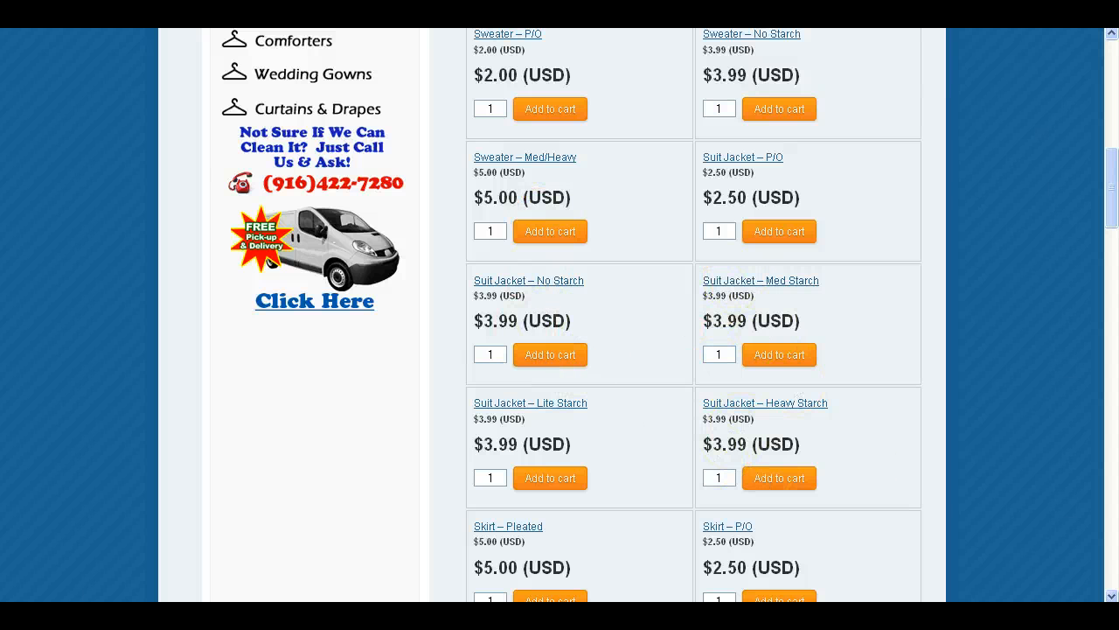
scroll(769, 219, down, 5)
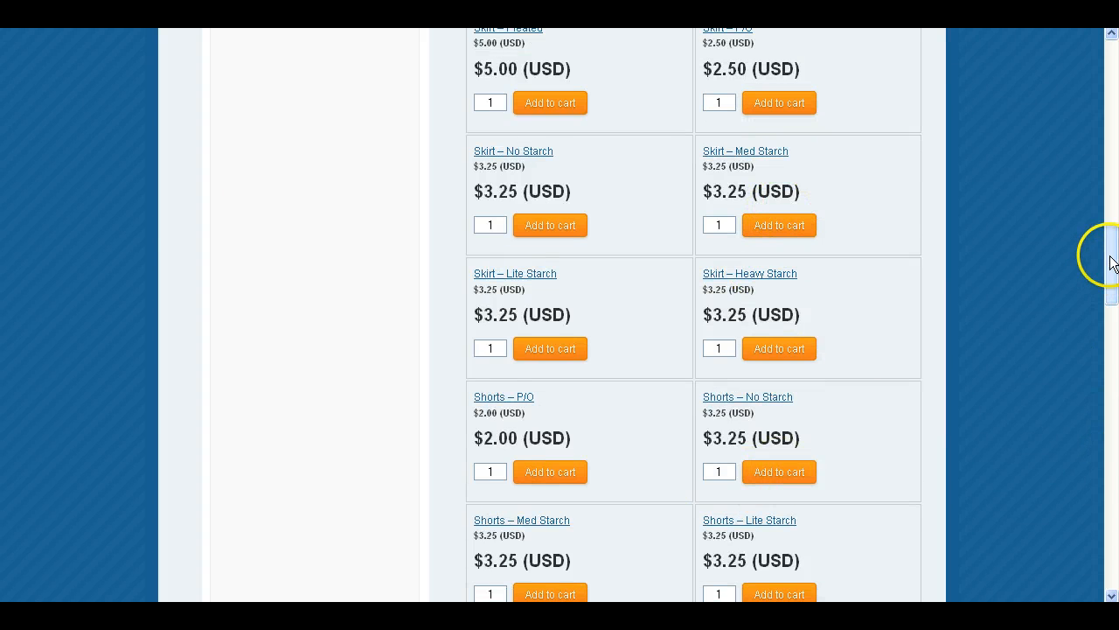
drag(1115, 253, 1112, 136)
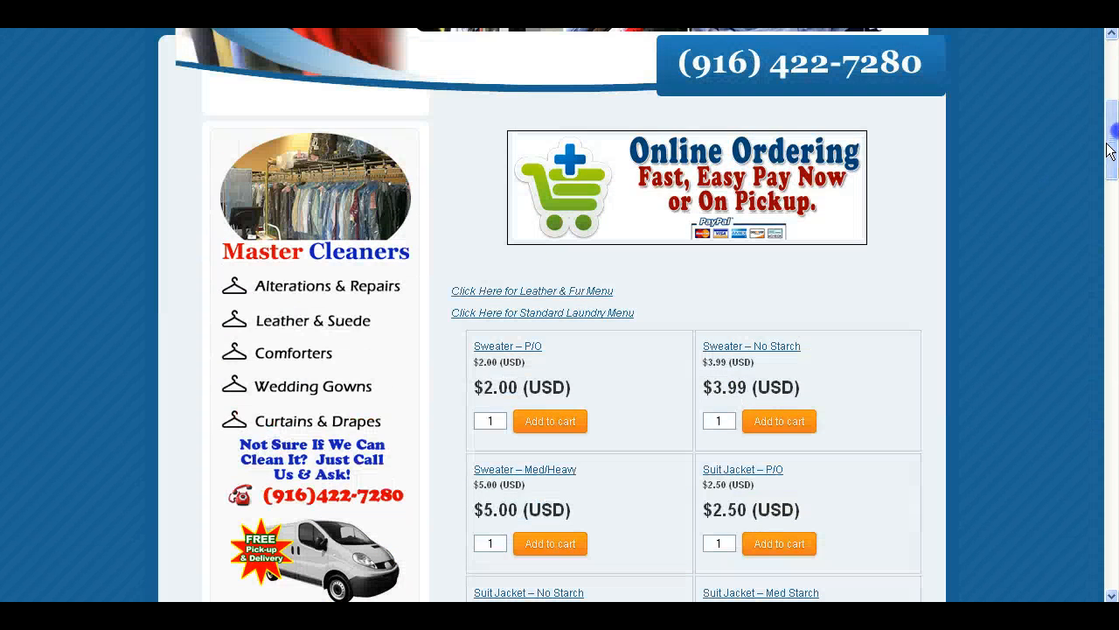
click(560, 316)
Reopen the Leather & Fur Menu briefly, close it and return to the upper part of the ordering page
click(592, 292)
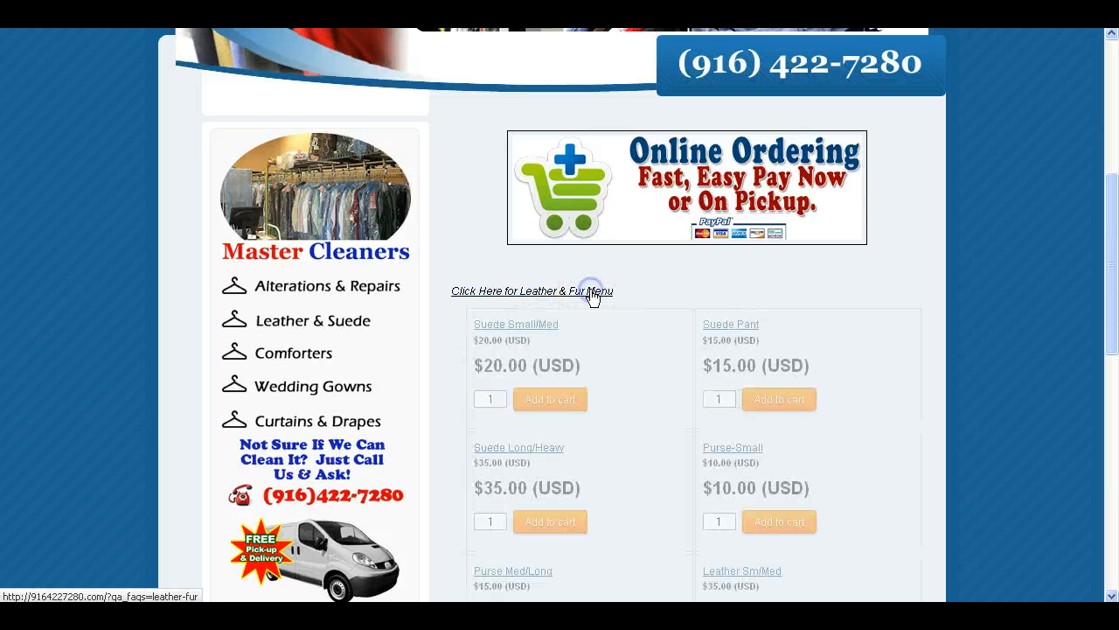
click(591, 293)
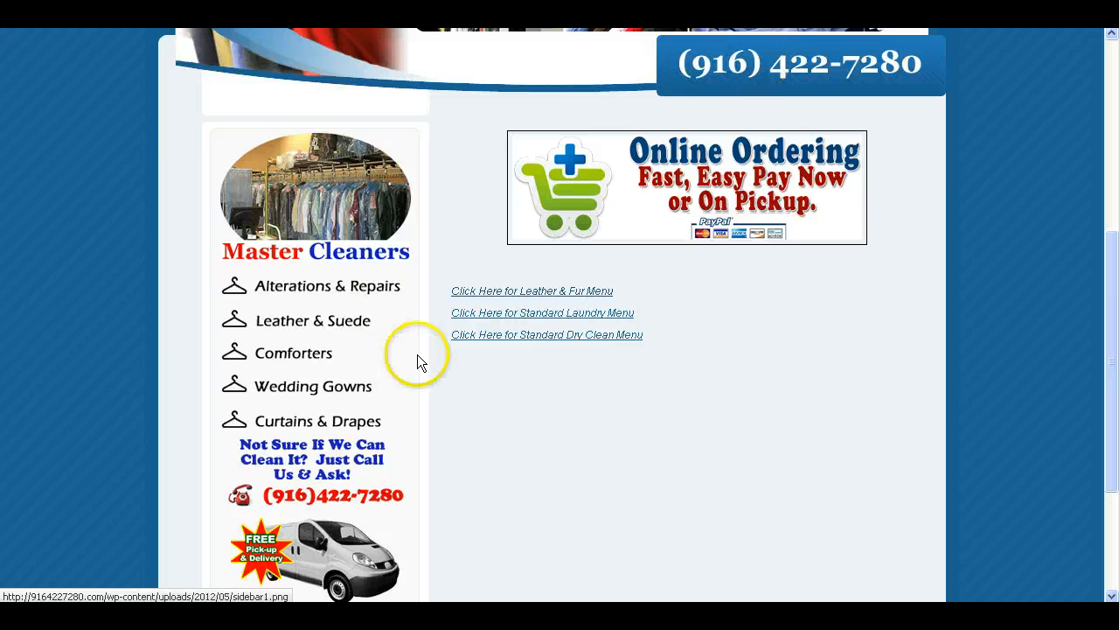
drag(1110, 332, 1111, 170)
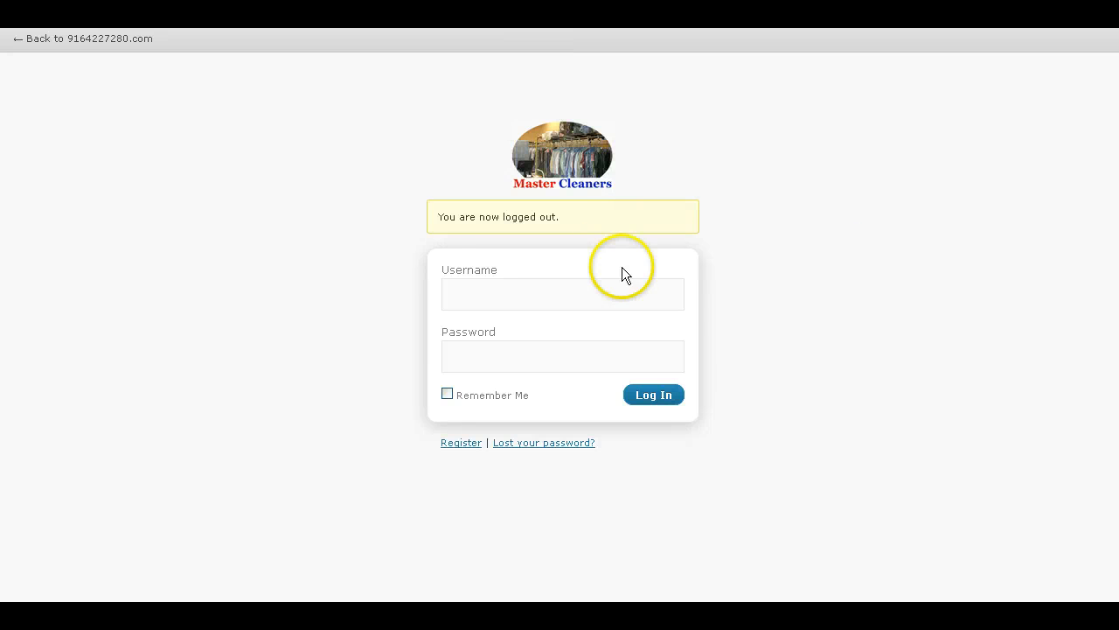
Log in to the site's admin area as SiteAdmin with the account password and view the dashboard's orders summary
click(623, 291)
text(Sit)
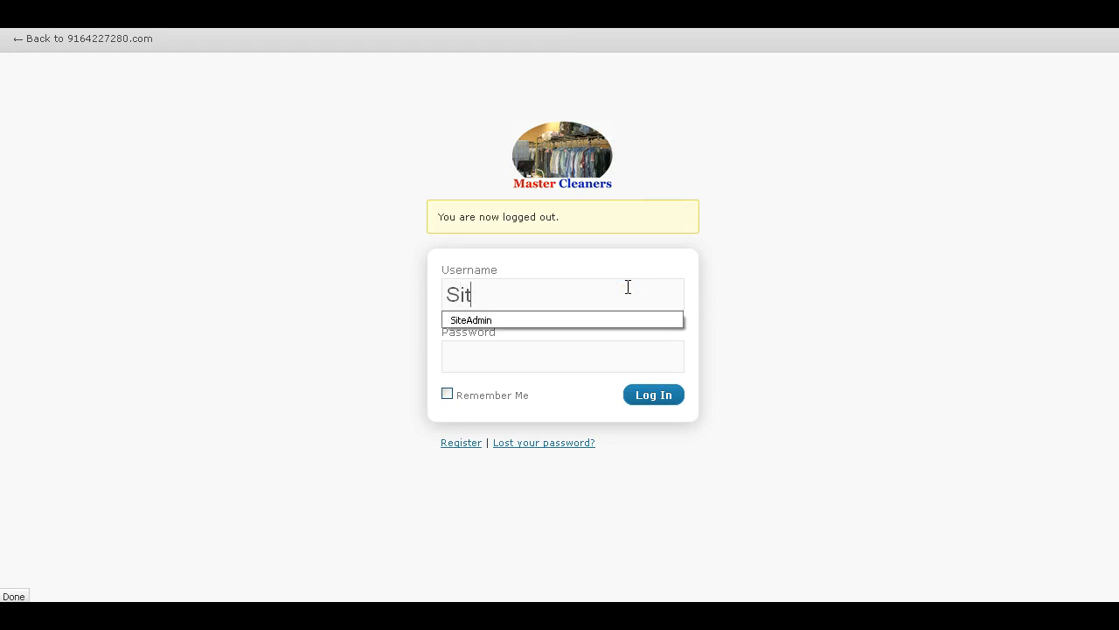
text(e)
key(Down)
key(Tab)
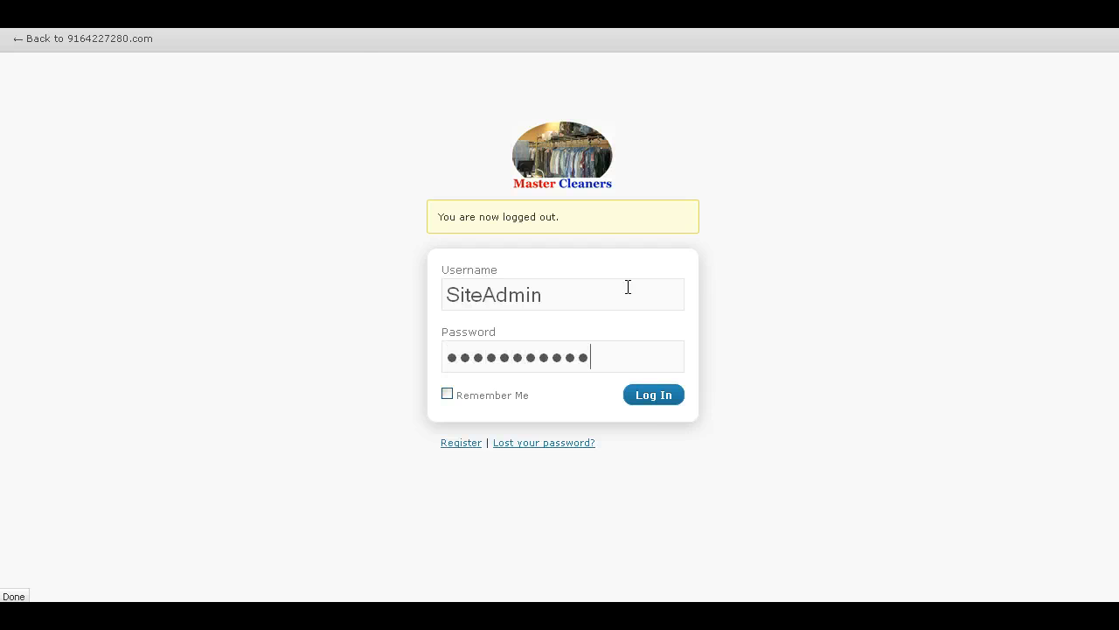
click(647, 403)
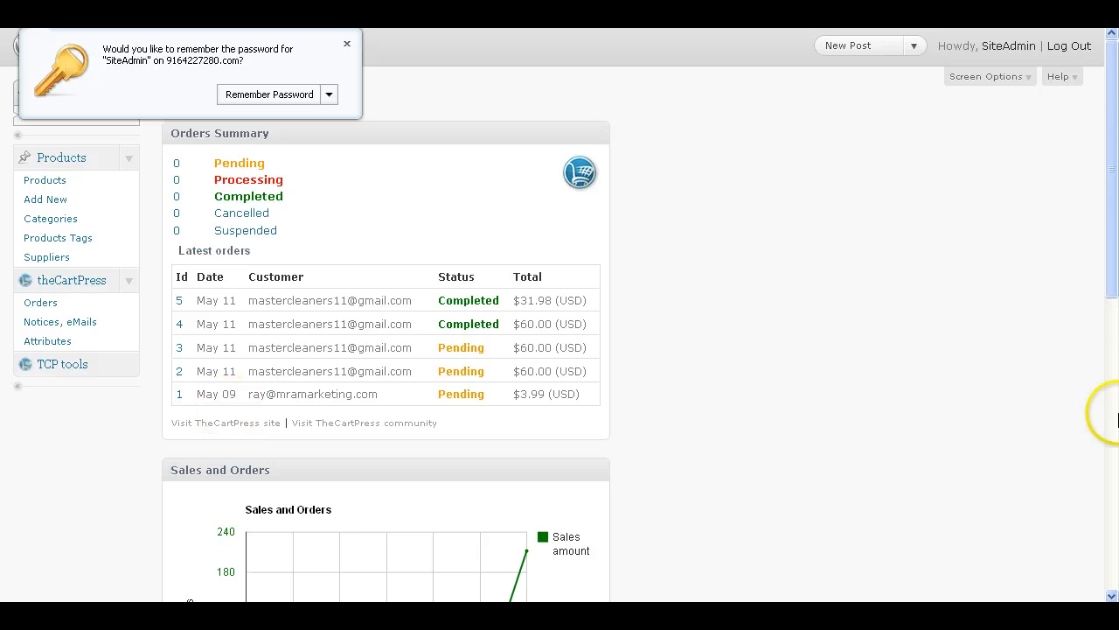
drag(1116, 259, 1116, 214)
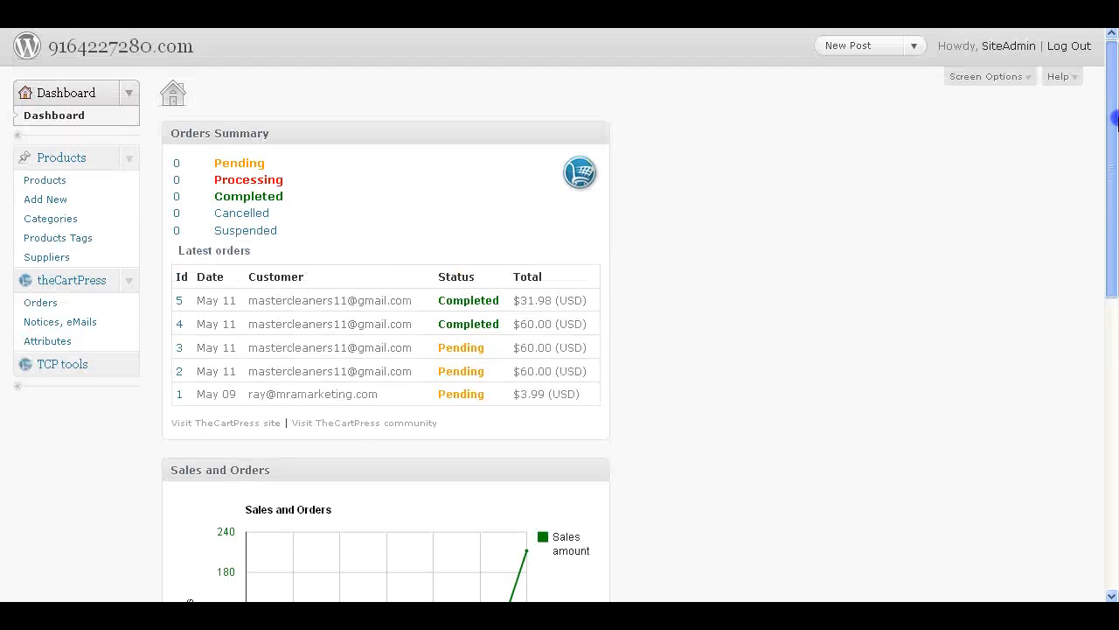
drag(1116, 123, 1116, 122)
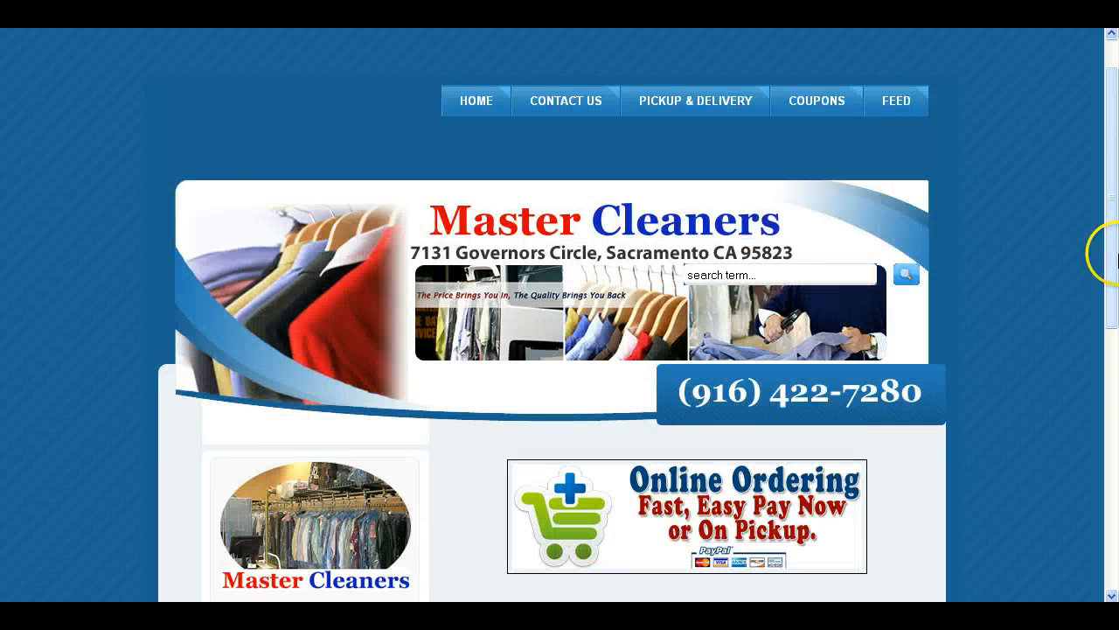
Review the public online ordering page with its Leather & Fur, Standard Laundry and Standard Dry Clean menu links
drag(1107, 250, 1107, 533)
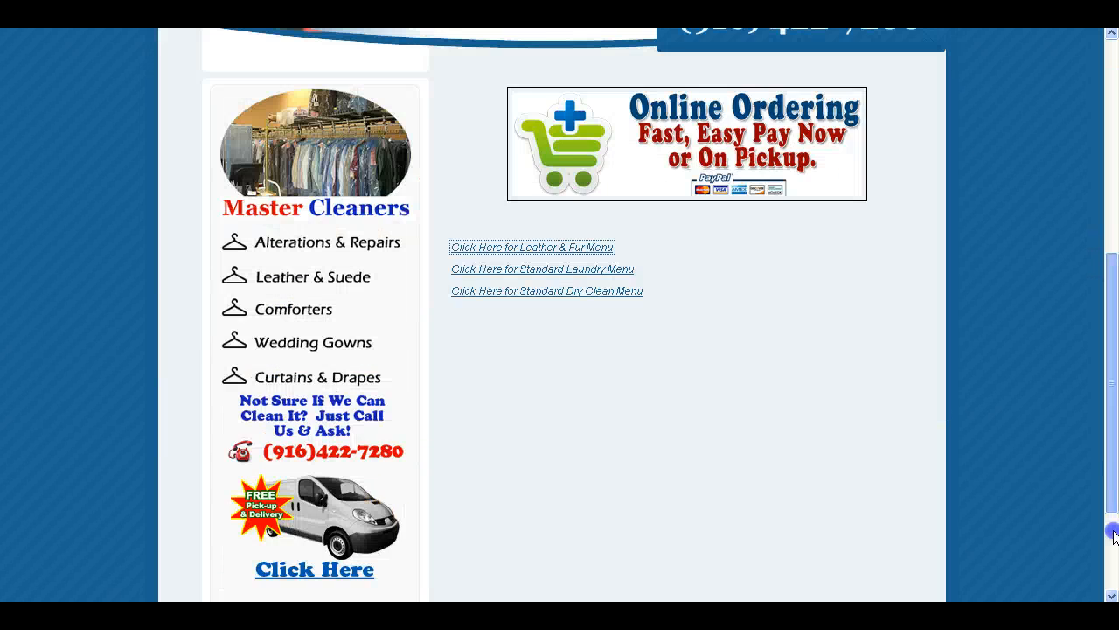
drag(1107, 399, 1107, 173)
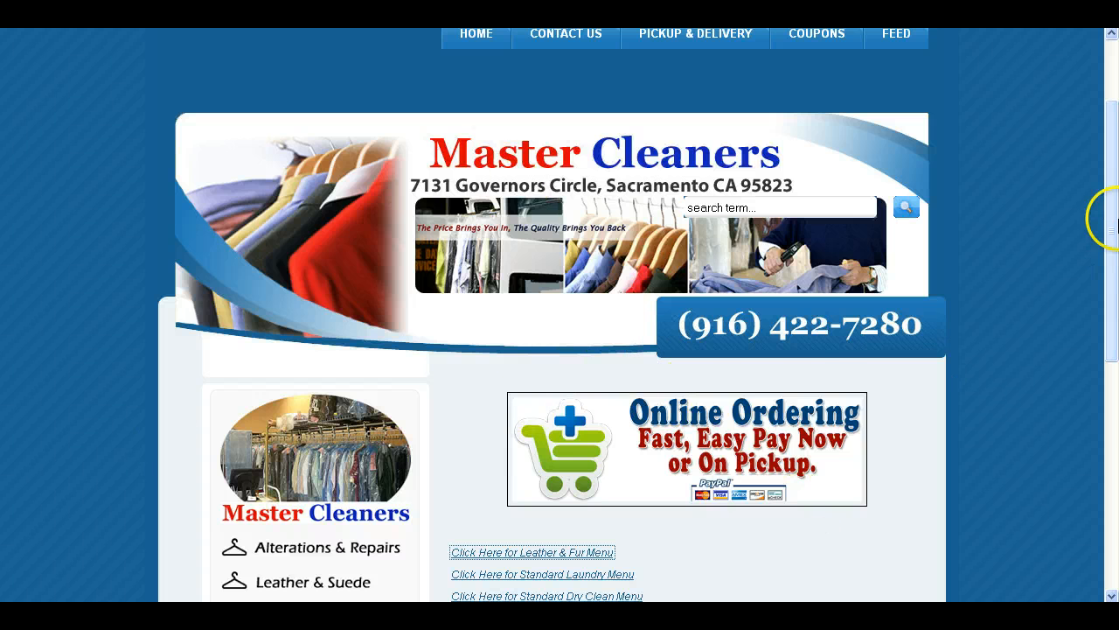
drag(1108, 219, 1115, 278)
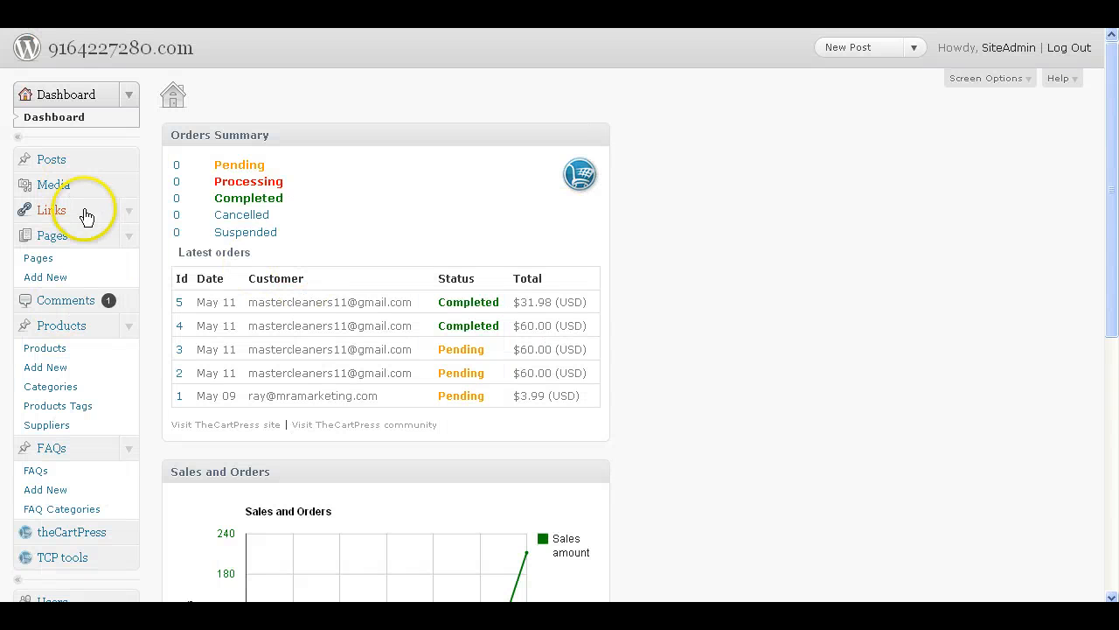
Open the list of all website pages from the WordPress dashboard and look through the page titles
scroll(579, 322, down, 5)
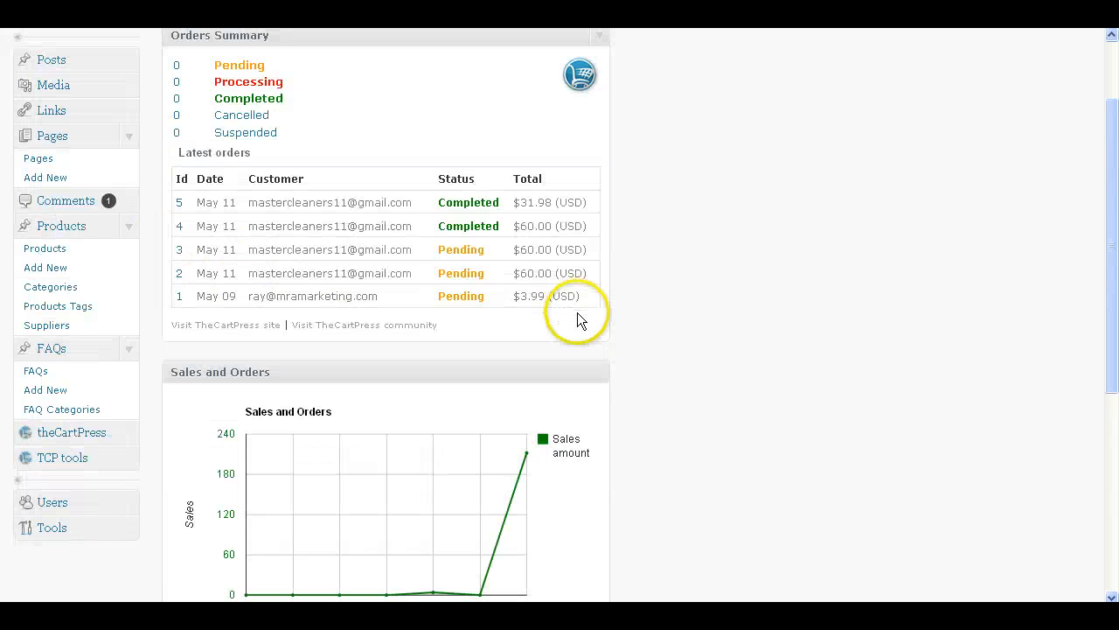
scroll(580, 325, up, 5)
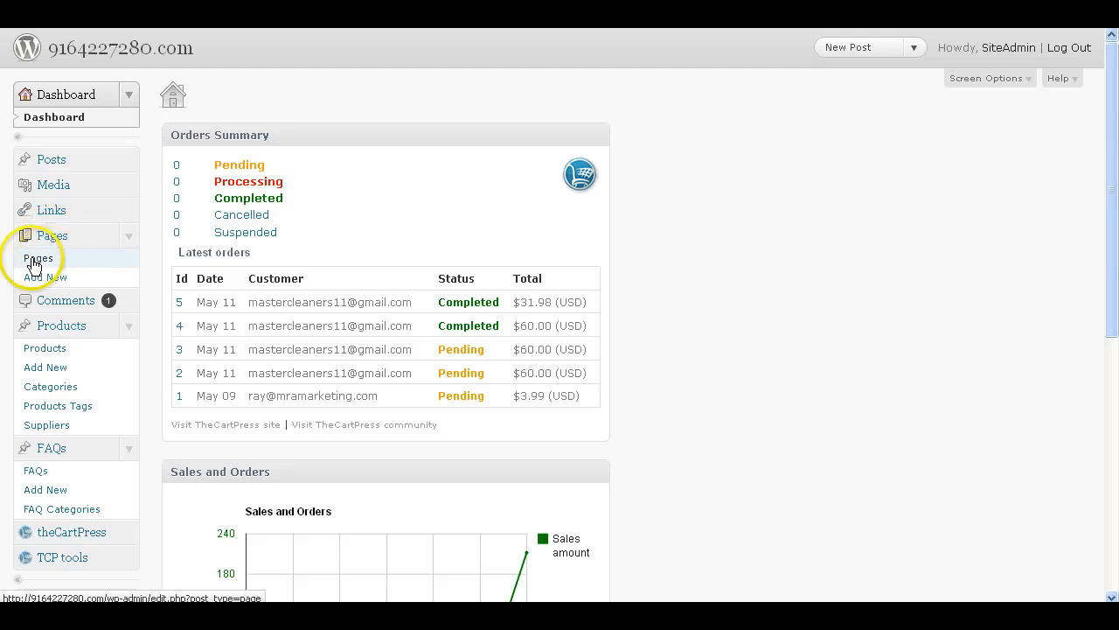
click(105, 261)
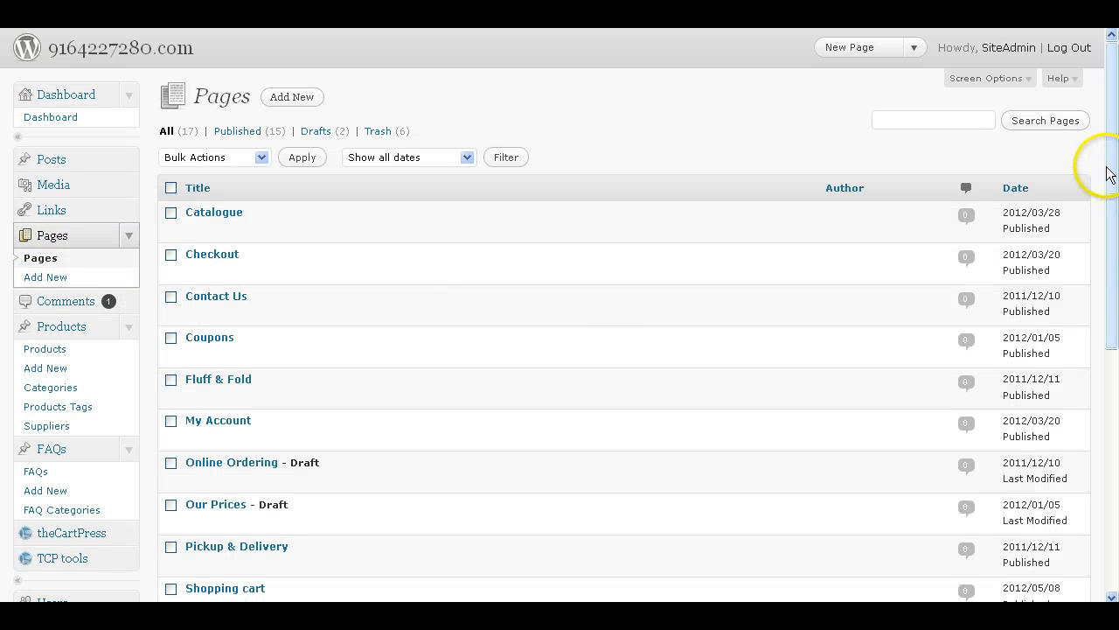
scroll(312, 480, down, 1)
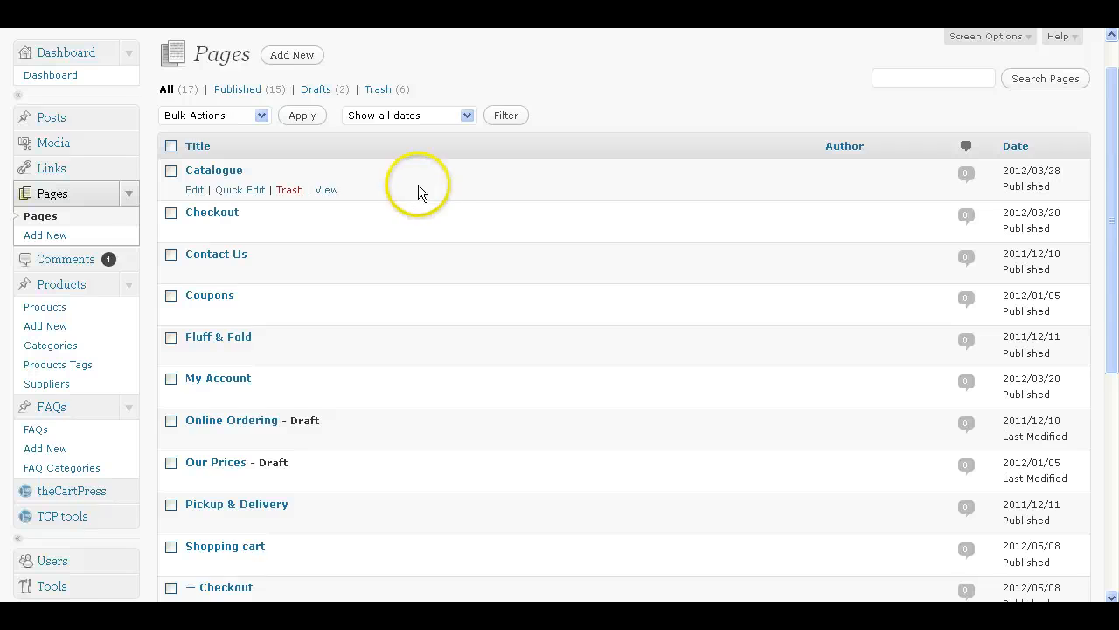
mouse_move(1113, 266)
mouse_down()
mouse_move(1115, 494)
mouse_move(1115, 251)
mouse_up()
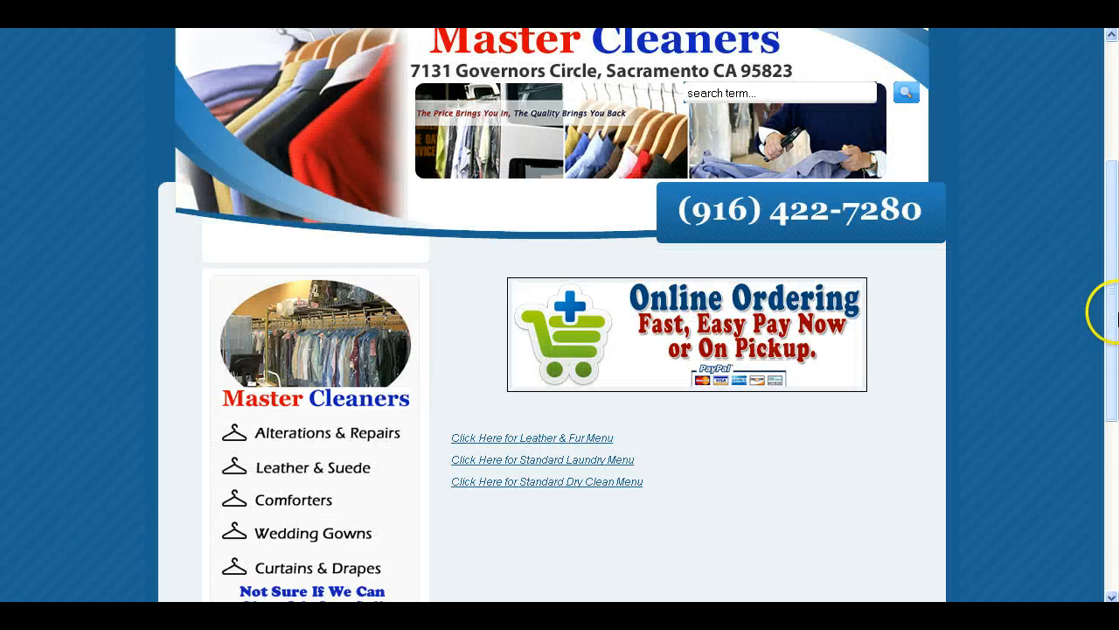
Open the Pickup & Delivery page from the public site's navigation
drag(1107, 312, 1107, 203)
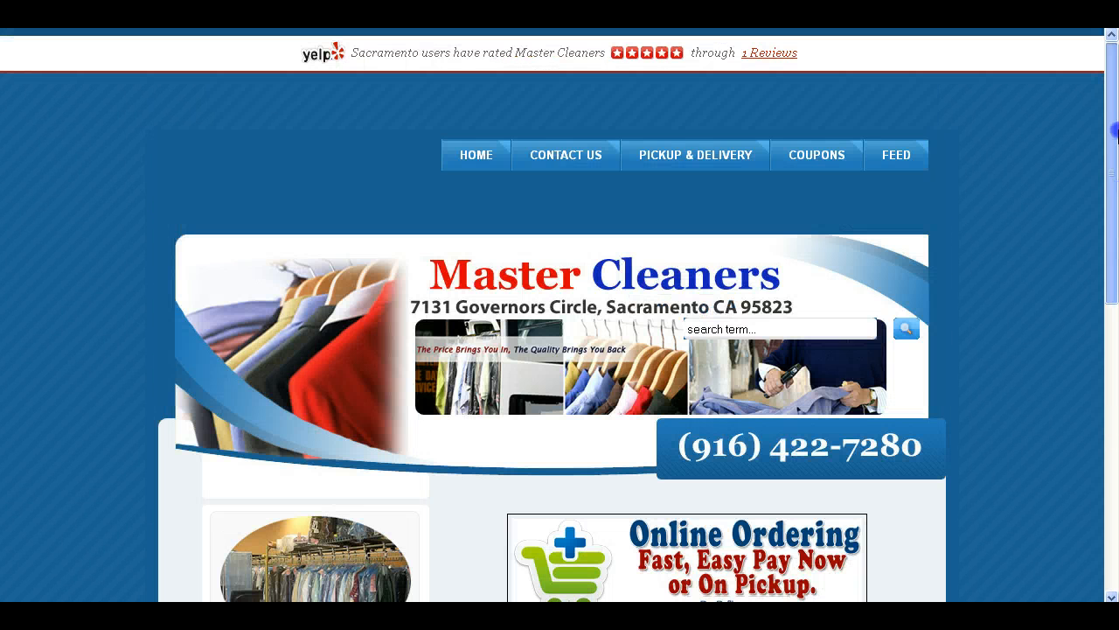
click(693, 165)
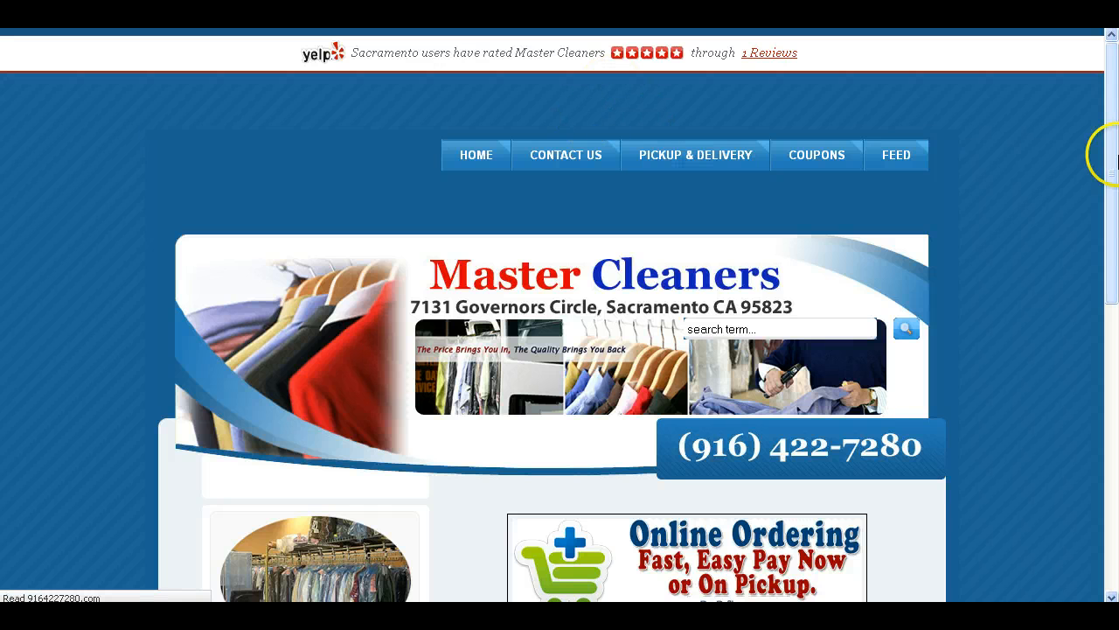
Find the Pickup & Delivery page in the WordPress pages list and open it for editing
scroll(1110, 182, down, 5)
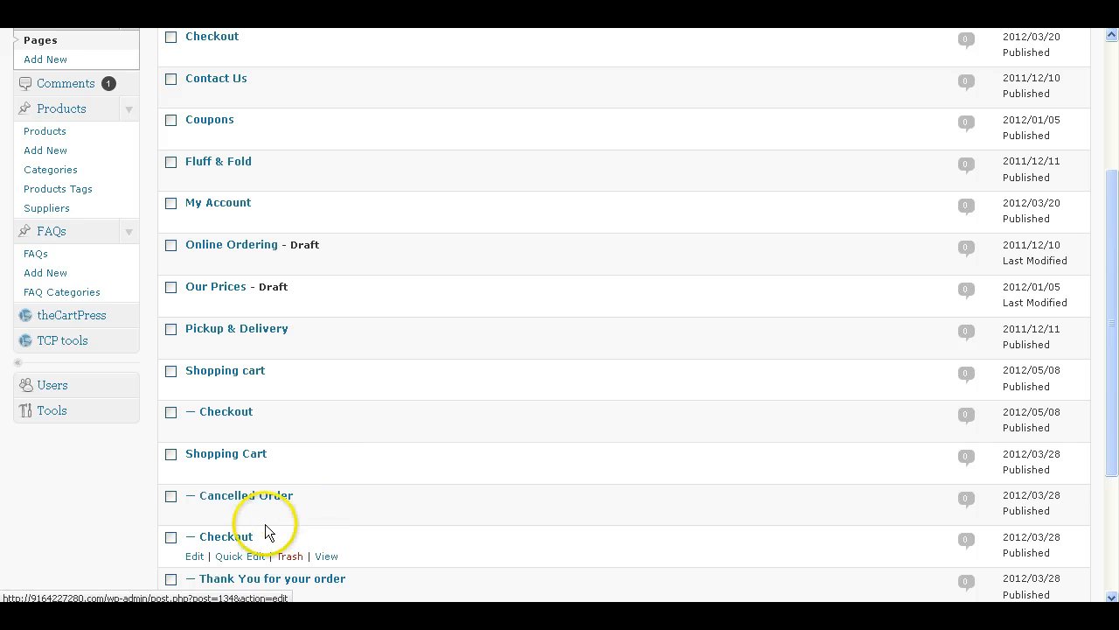
scroll(279, 573, down, 2)
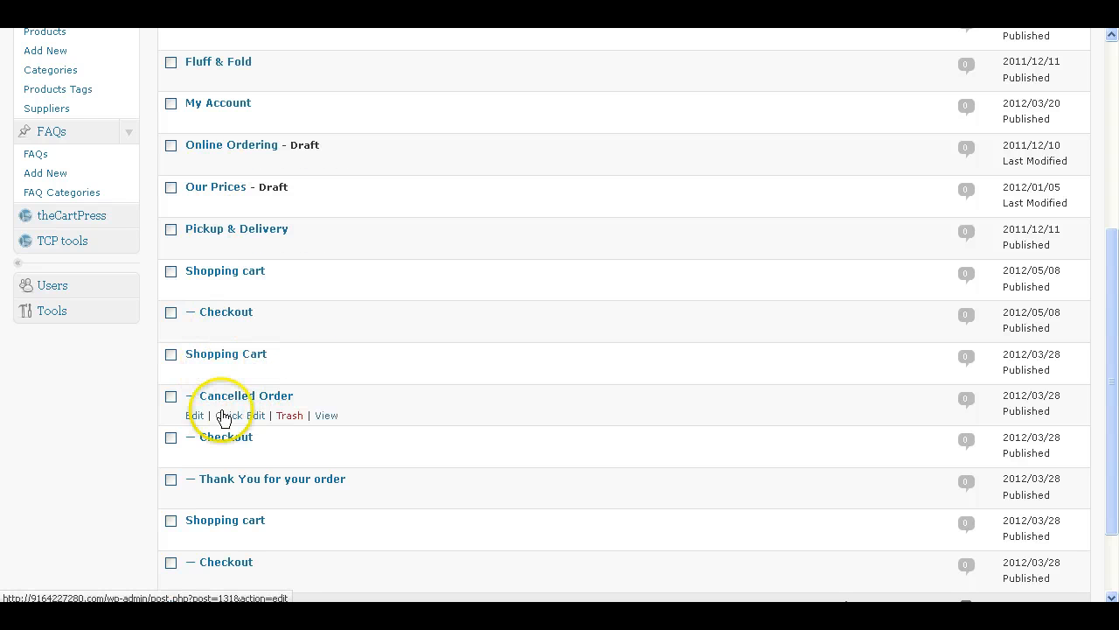
scroll(230, 366, up, 3)
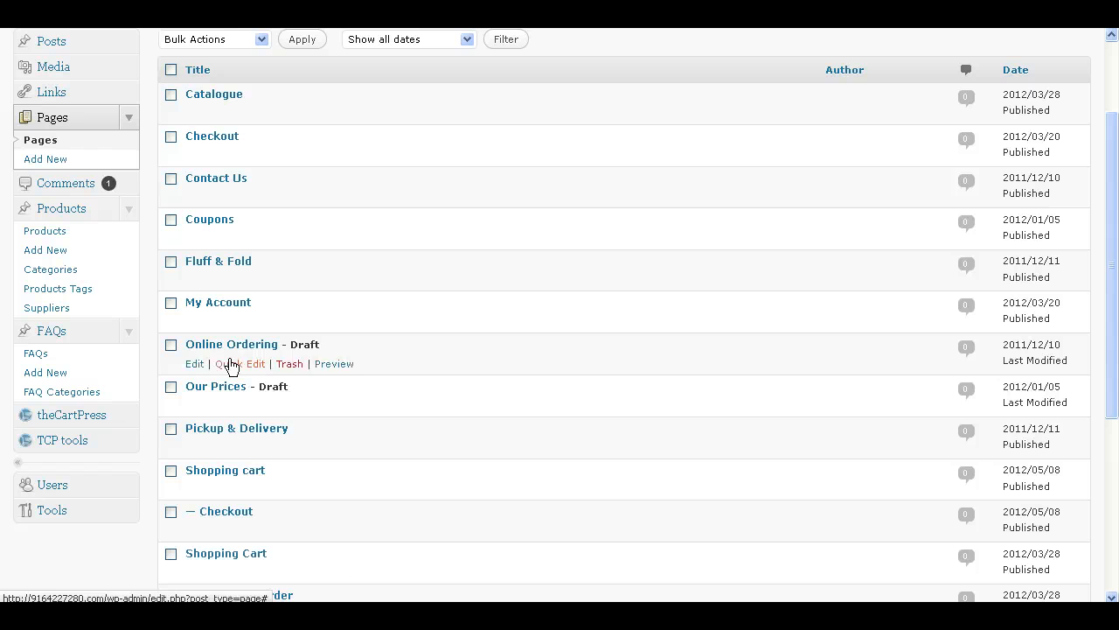
click(199, 452)
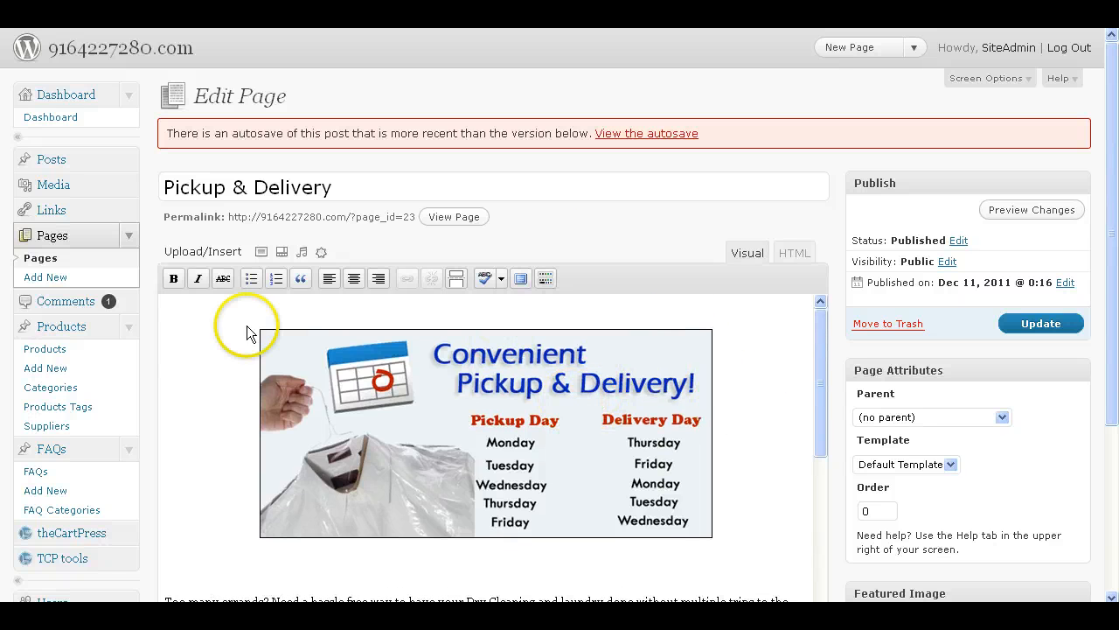
Show the second row of formatting tools in the editor and delete the blank line above the schedule image
mouse_move(1113, 221)
mouse_down()
mouse_move(1116, 289)
mouse_move(1117, 228)
mouse_up()
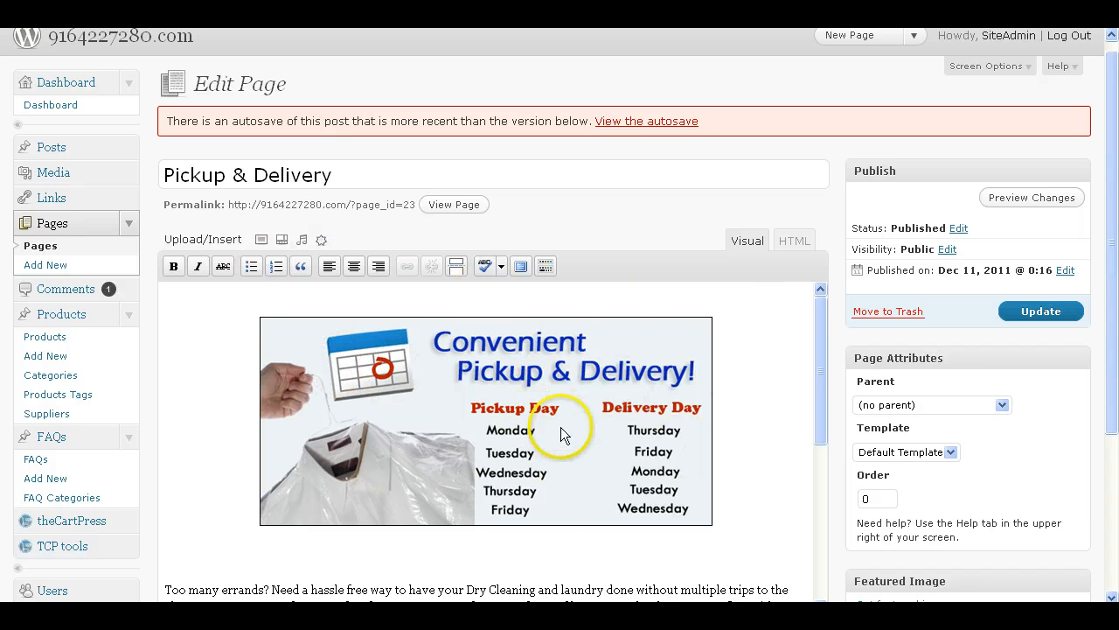
scroll(612, 393, down, 2)
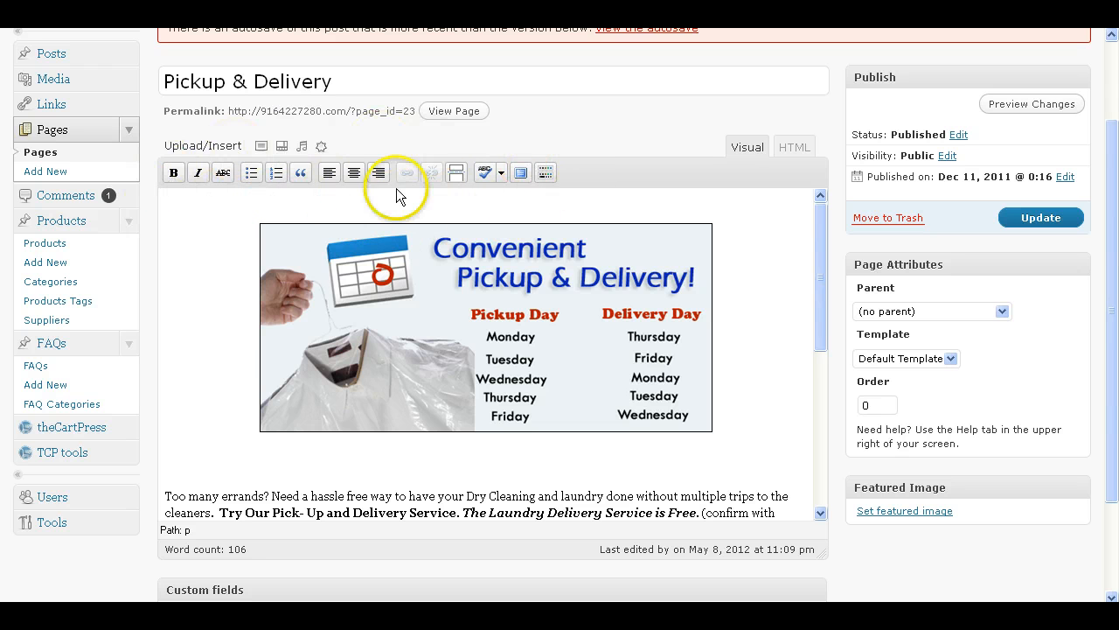
click(545, 174)
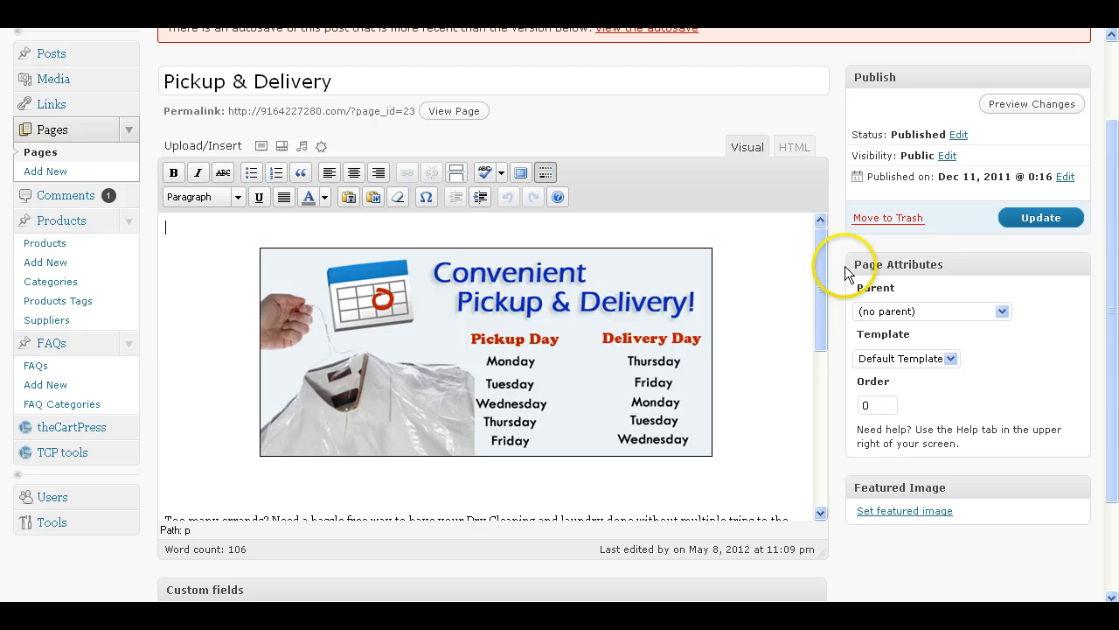
key(Delete)
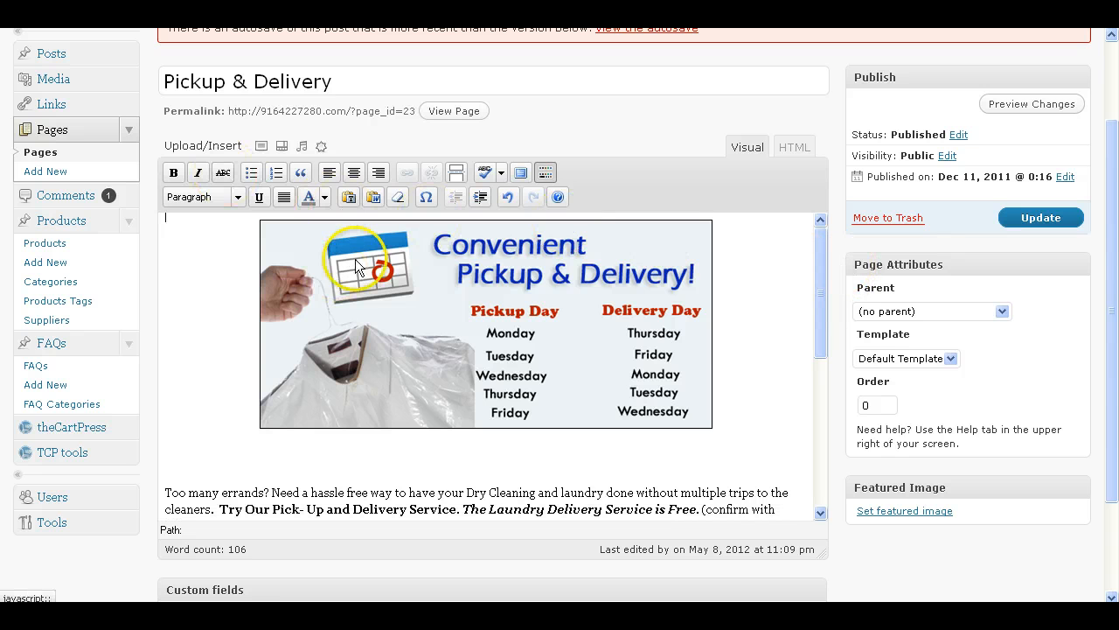
Add "Start adding text." to the end of the first paragraph and a centered line reading "Center text" below it
drag(821, 328, 822, 469)
click(744, 401)
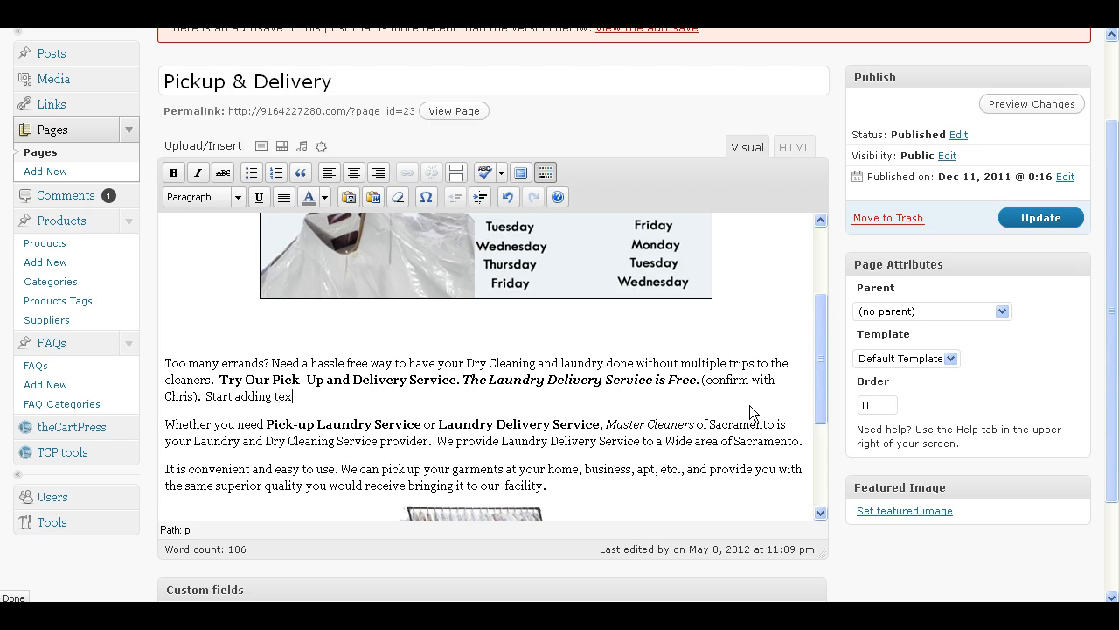
text(Start adding text.)
key(Return)
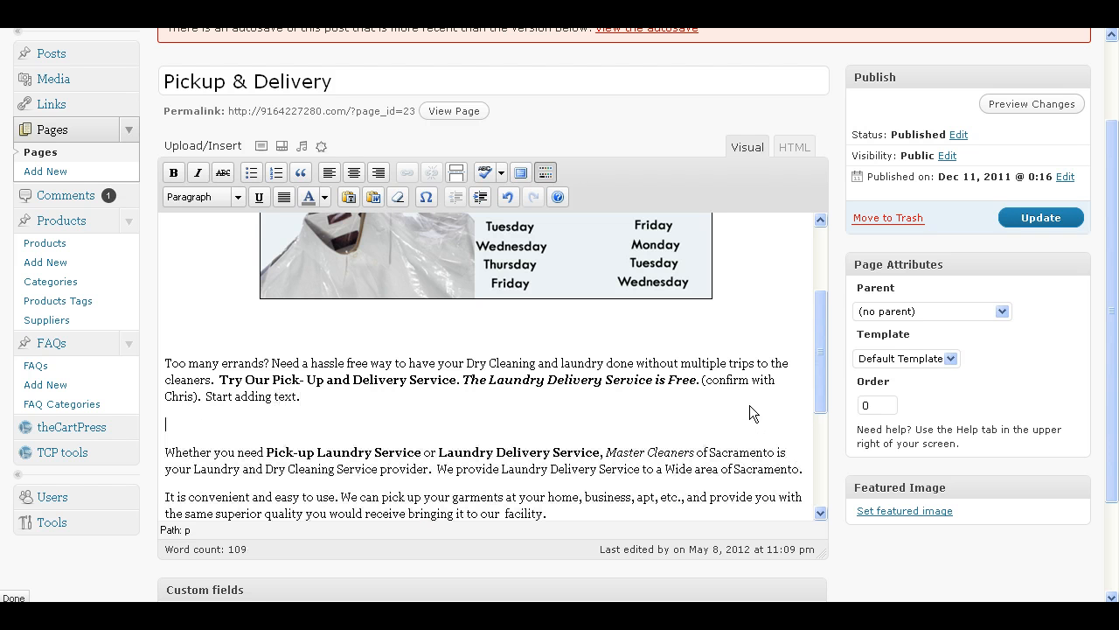
click(357, 177)
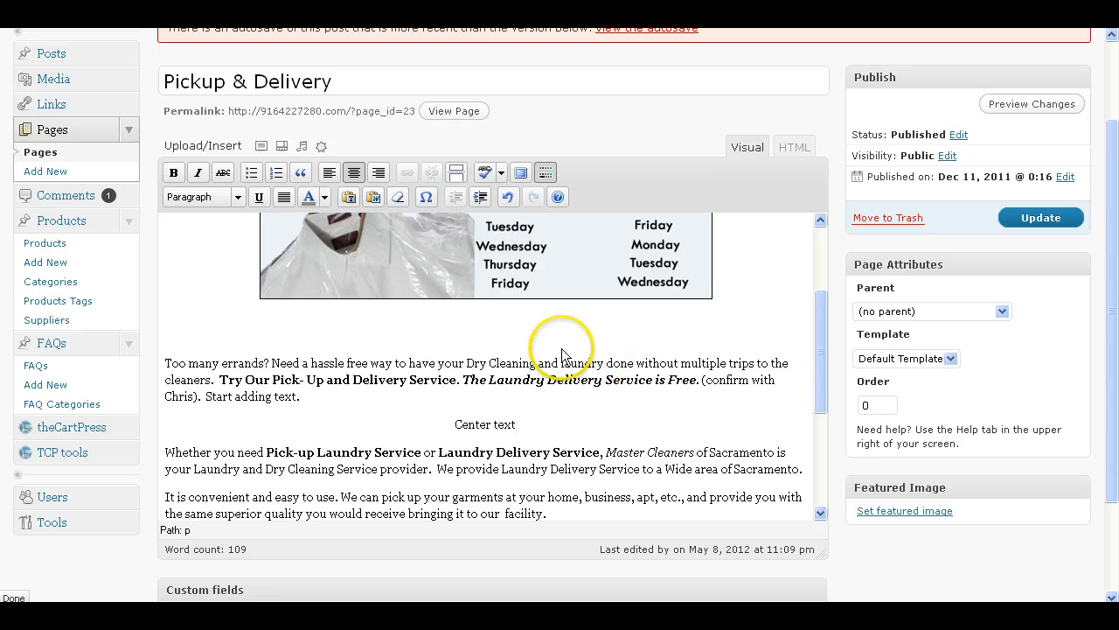
Color the "Center text" line red and format it as Heading 2
drag(451, 426, 518, 426)
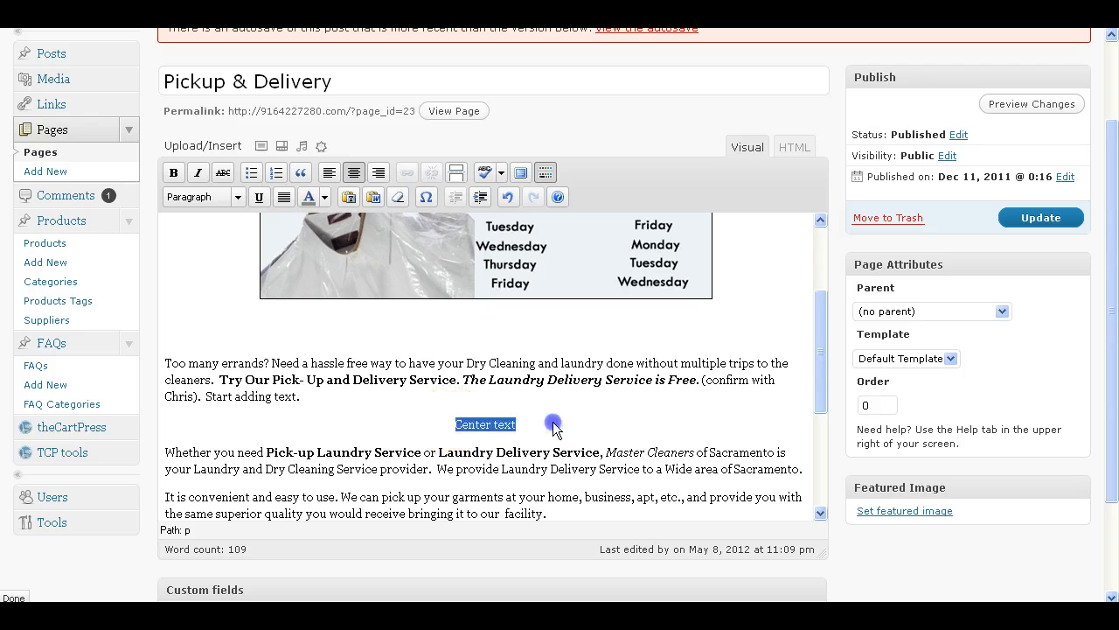
click(325, 199)
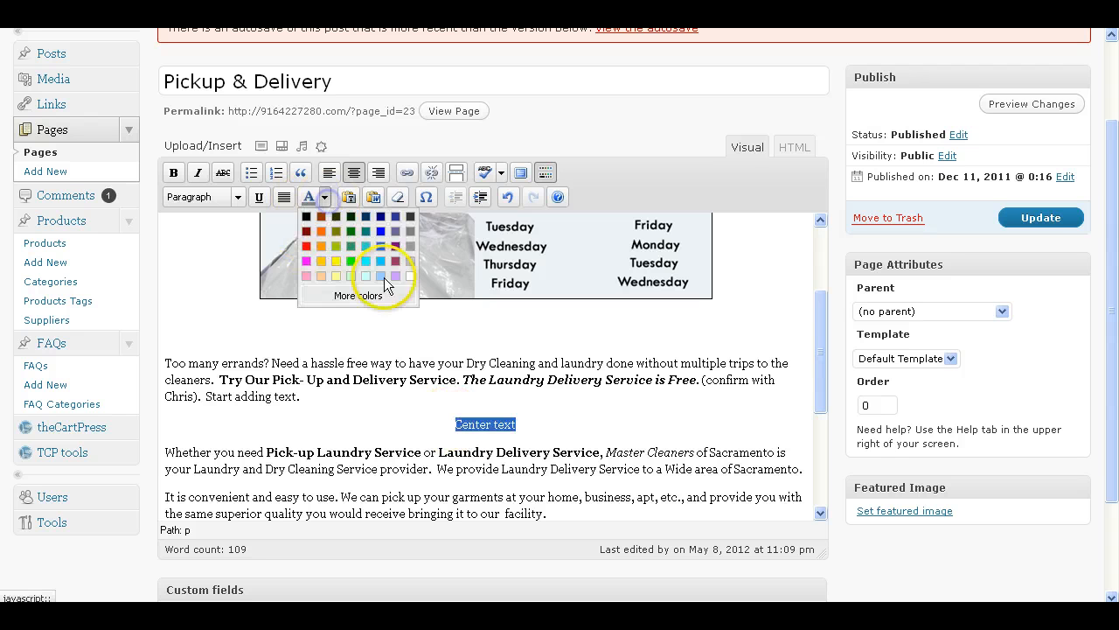
click(306, 244)
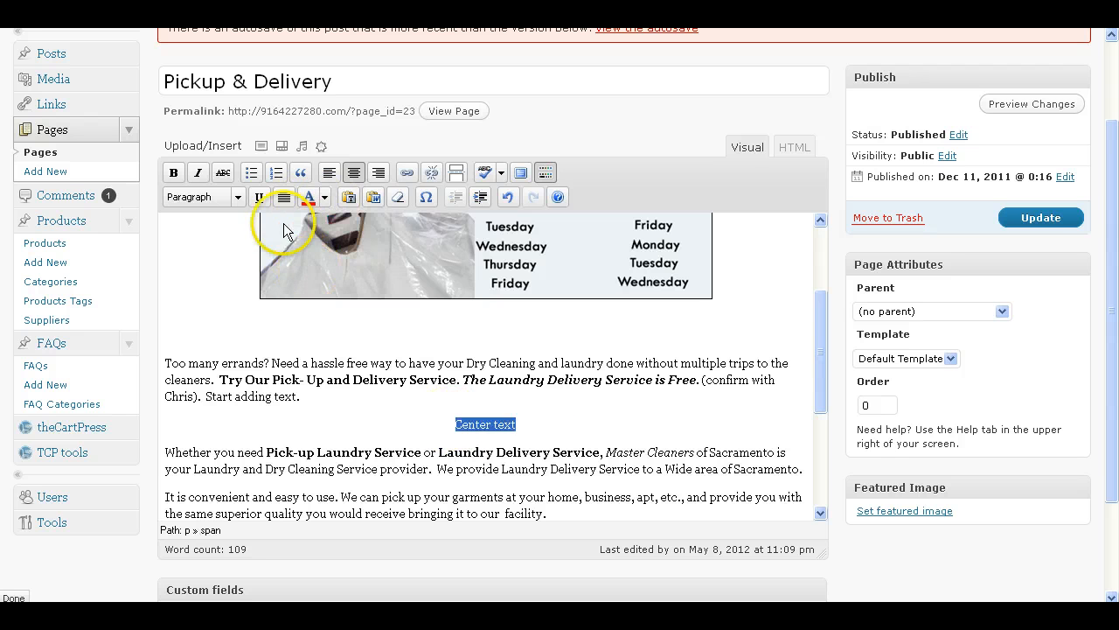
click(237, 199)
click(232, 331)
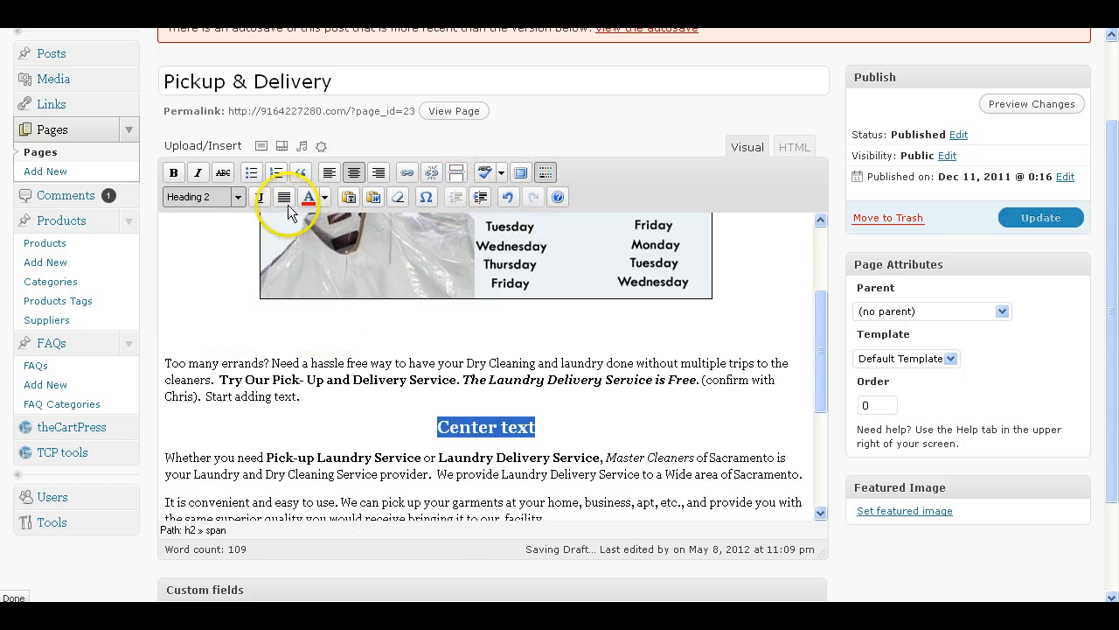
Apply bold, italic and underline to the "Center text" heading
click(178, 174)
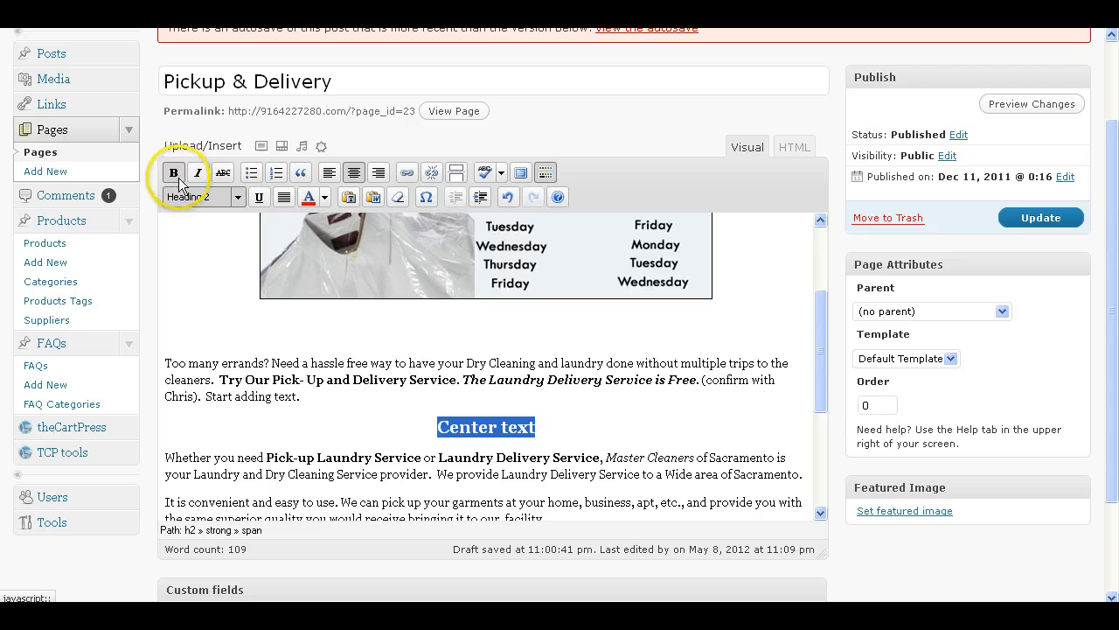
click(199, 174)
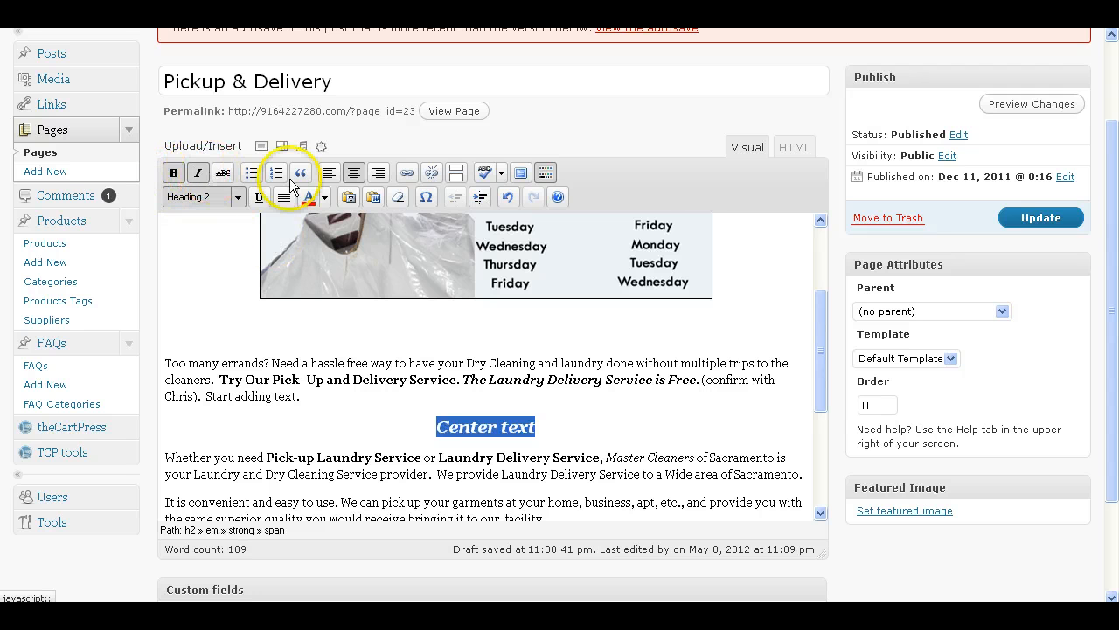
click(260, 198)
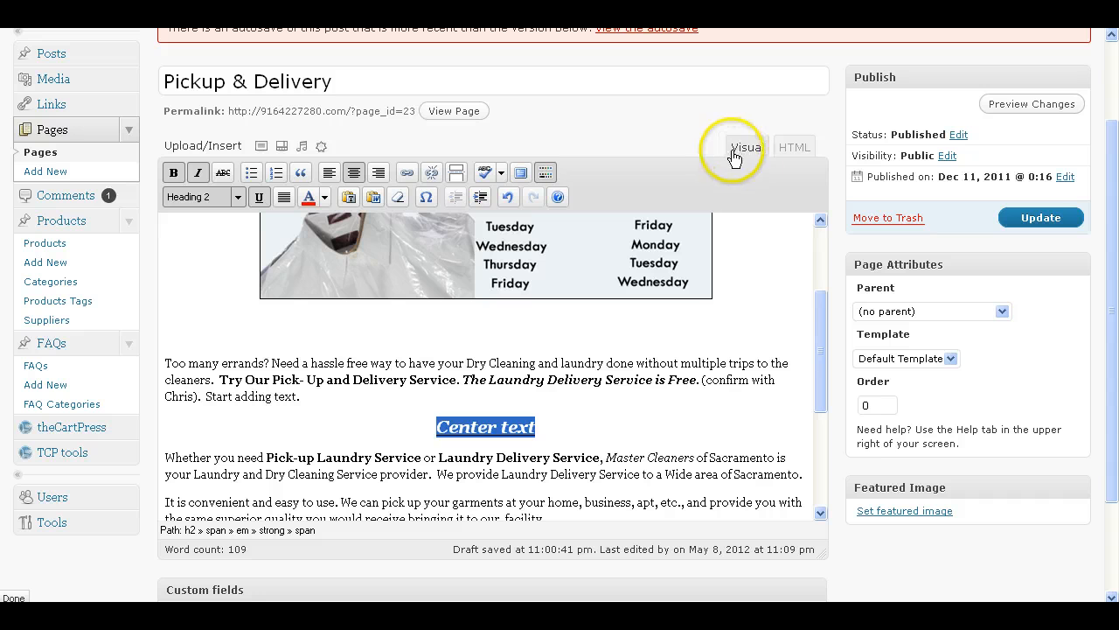
Look at the page content's HTML code and return to the visual editor
click(790, 151)
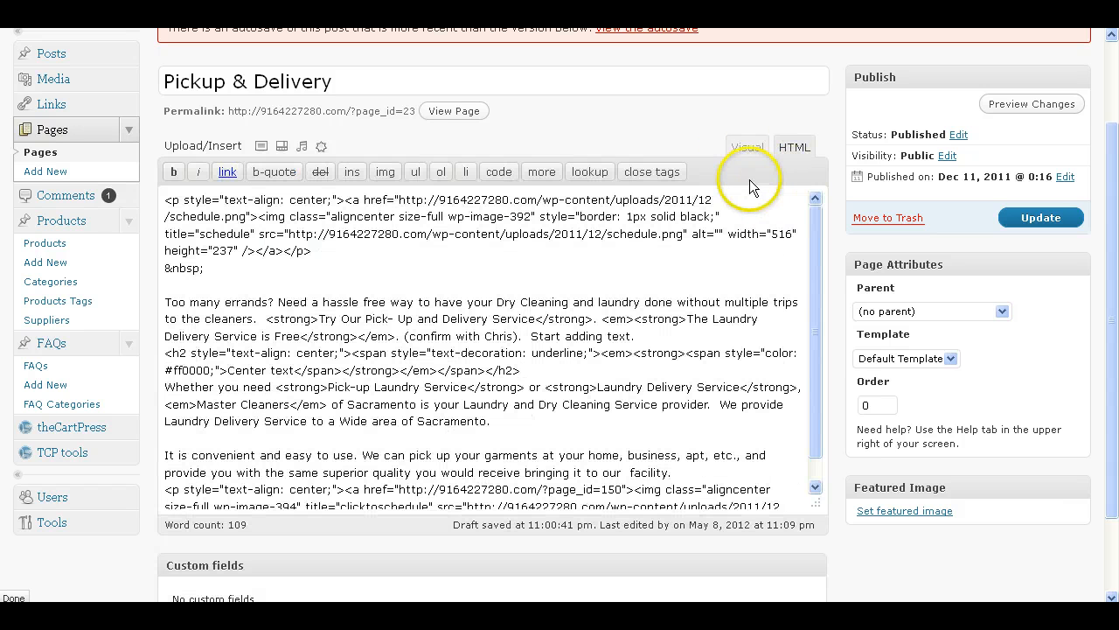
click(744, 151)
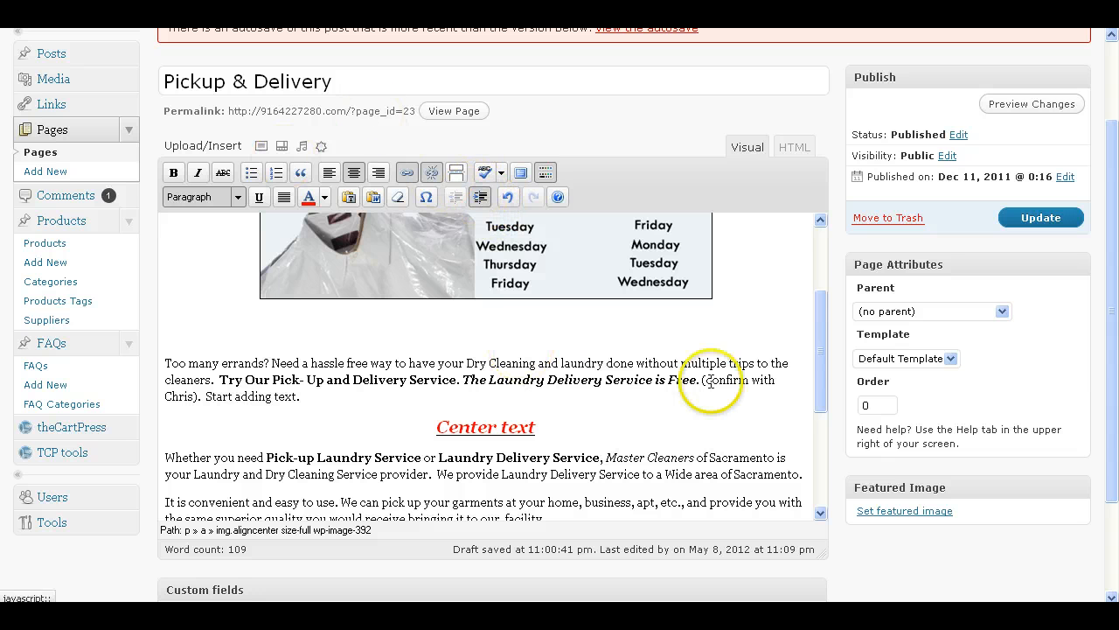
click(678, 423)
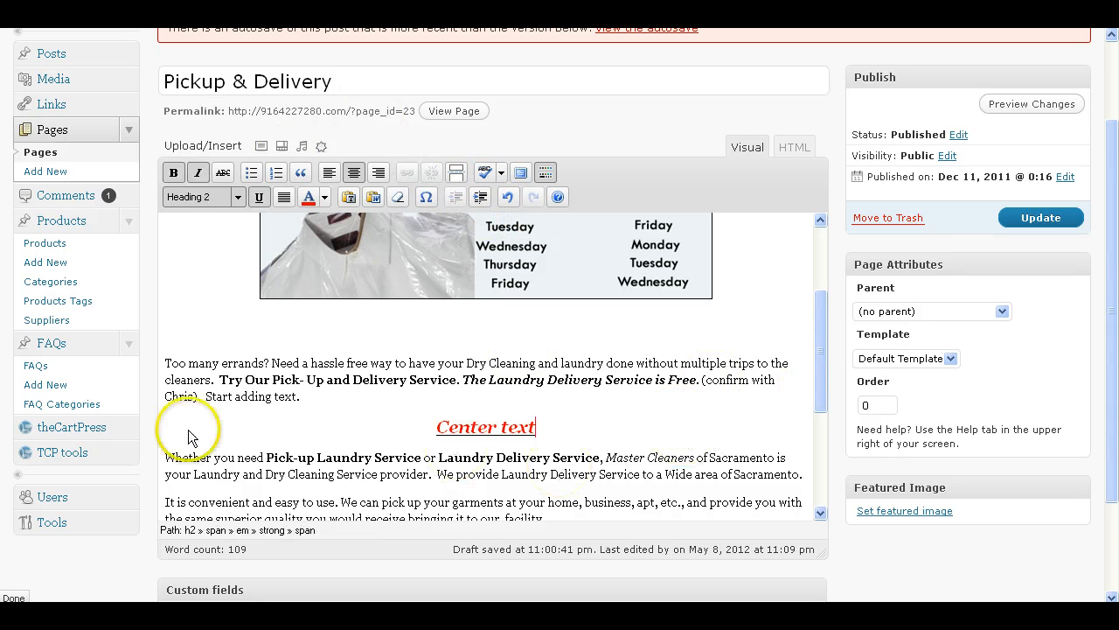
Start adding an image from the computer at the beginning of the "Whether you need" paragraph
click(164, 456)
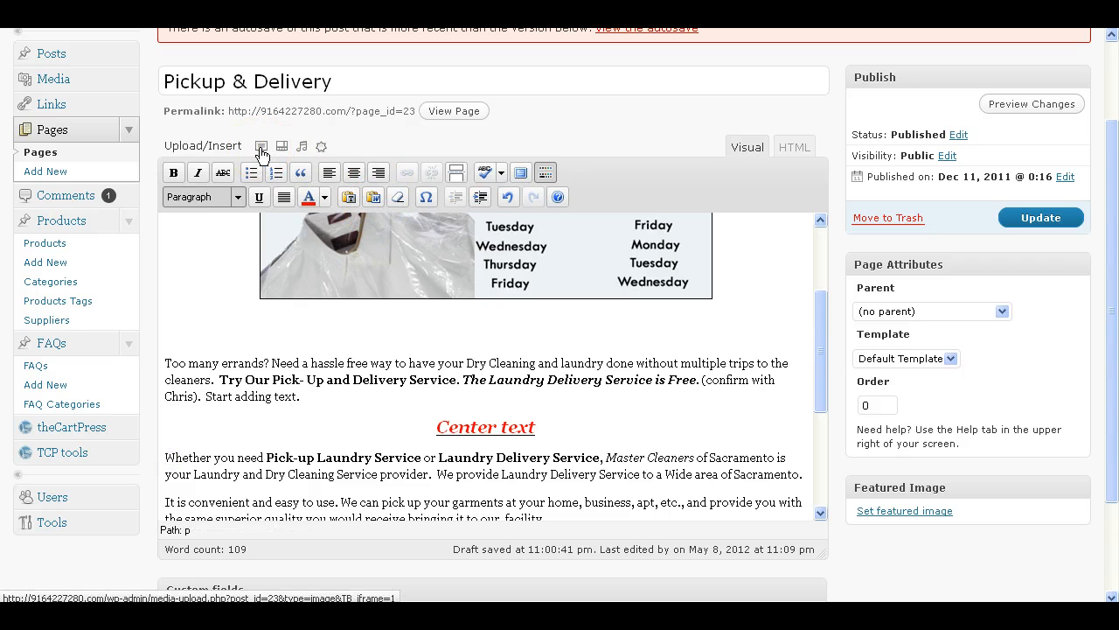
click(261, 151)
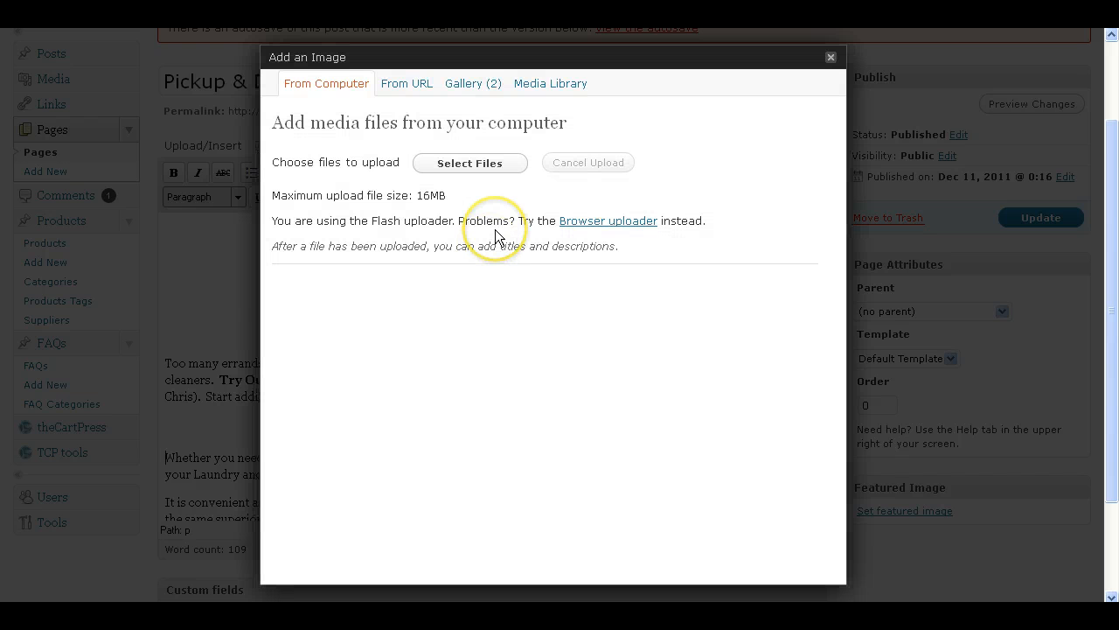
click(483, 168)
click(480, 171)
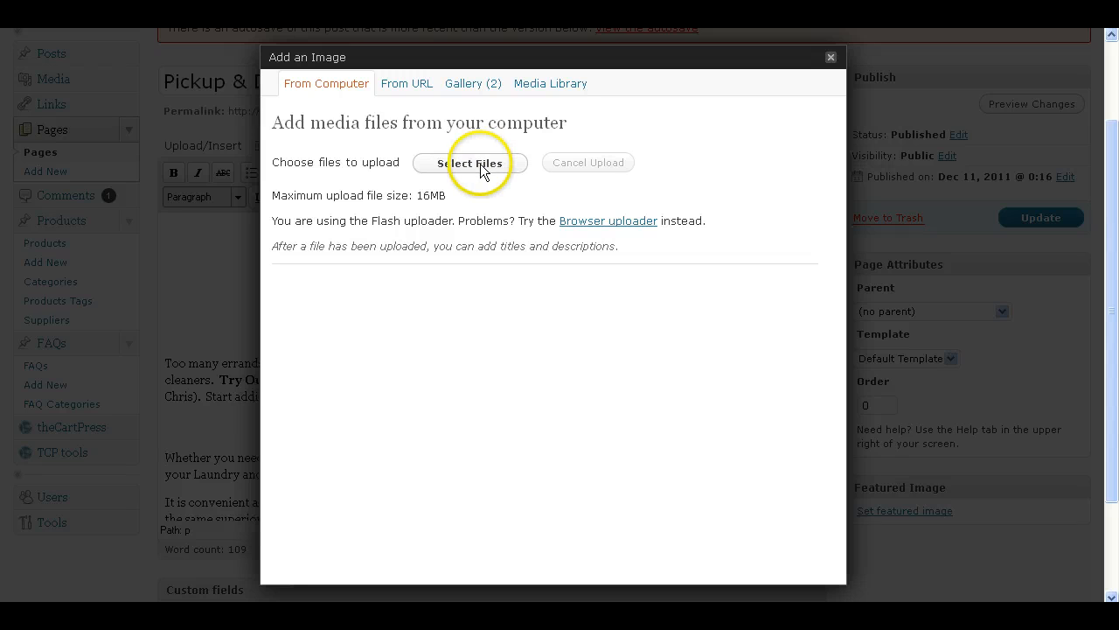
Upload wlb-login.png from a folder in My Documents and insert it at full size into the page
click(43, 144)
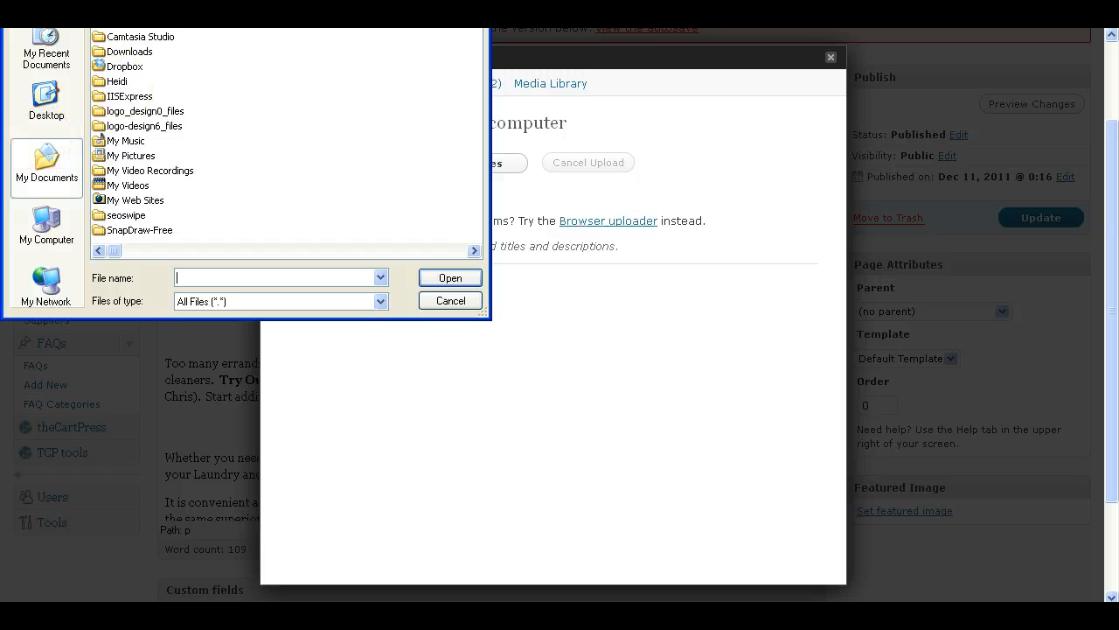
double_click(131, 22)
click(400, 4)
click(426, 16)
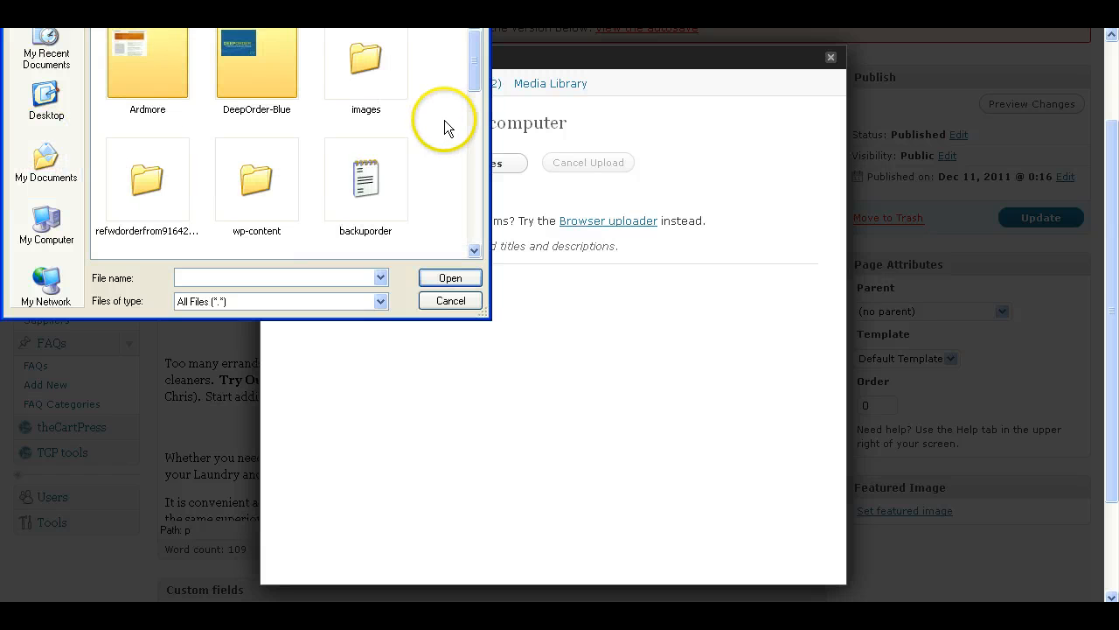
click(390, 93)
scroll(390, 93, down, 3)
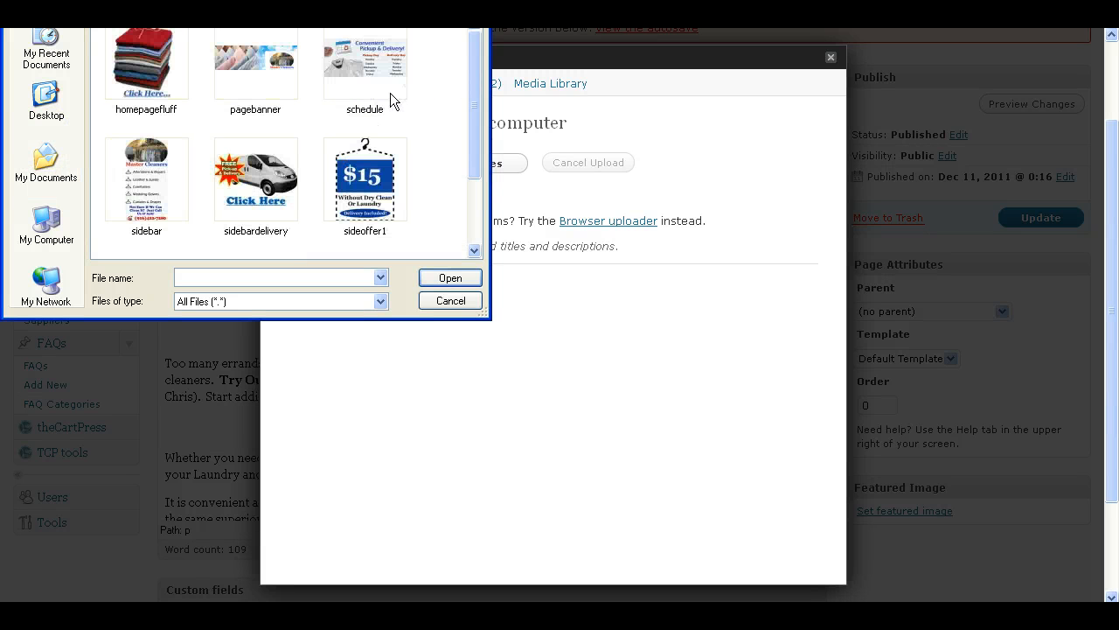
drag(475, 113, 476, 175)
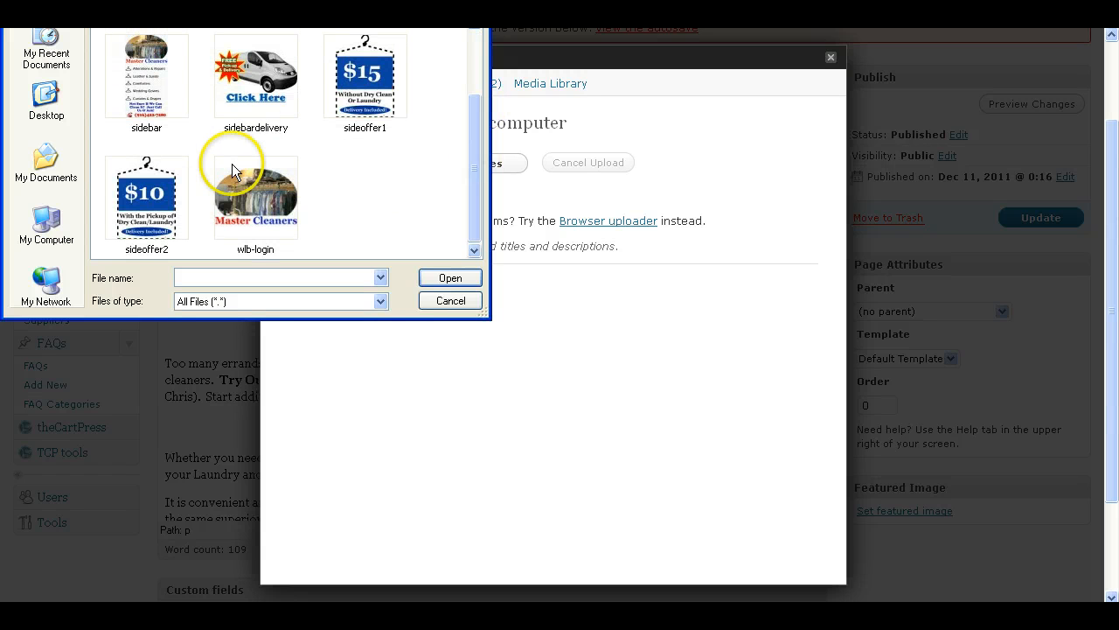
double_click(251, 184)
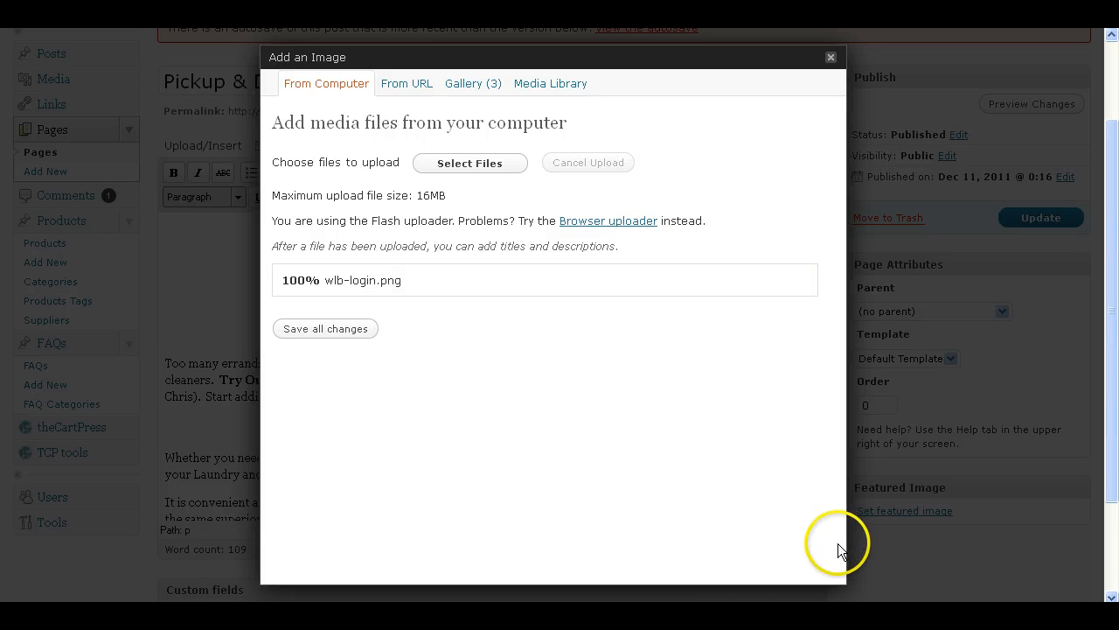
scroll(838, 543, down, 3)
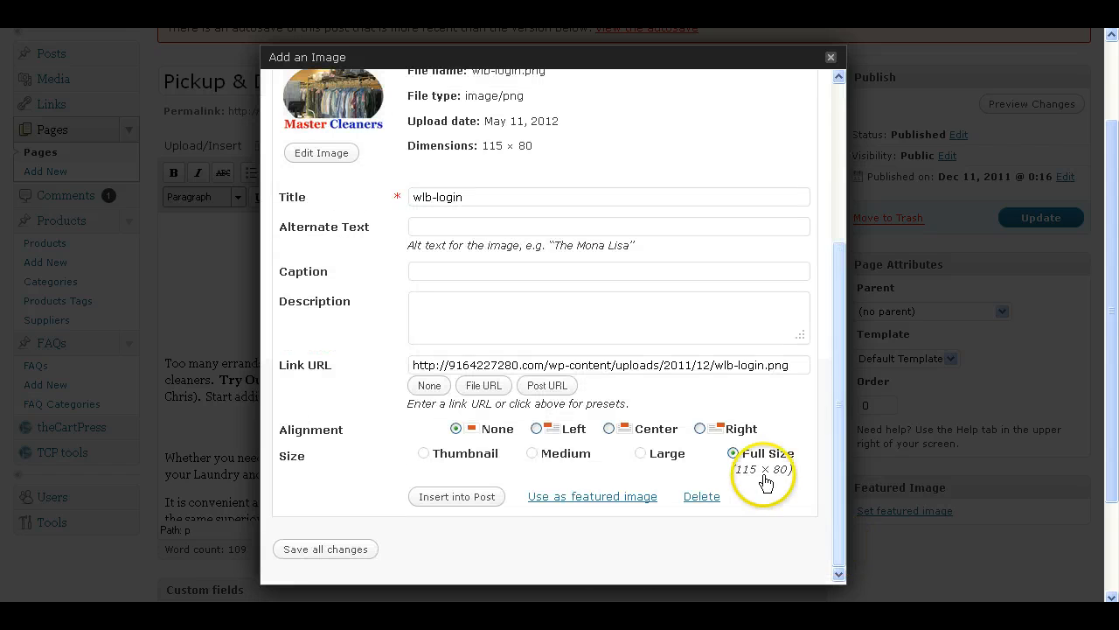
click(460, 495)
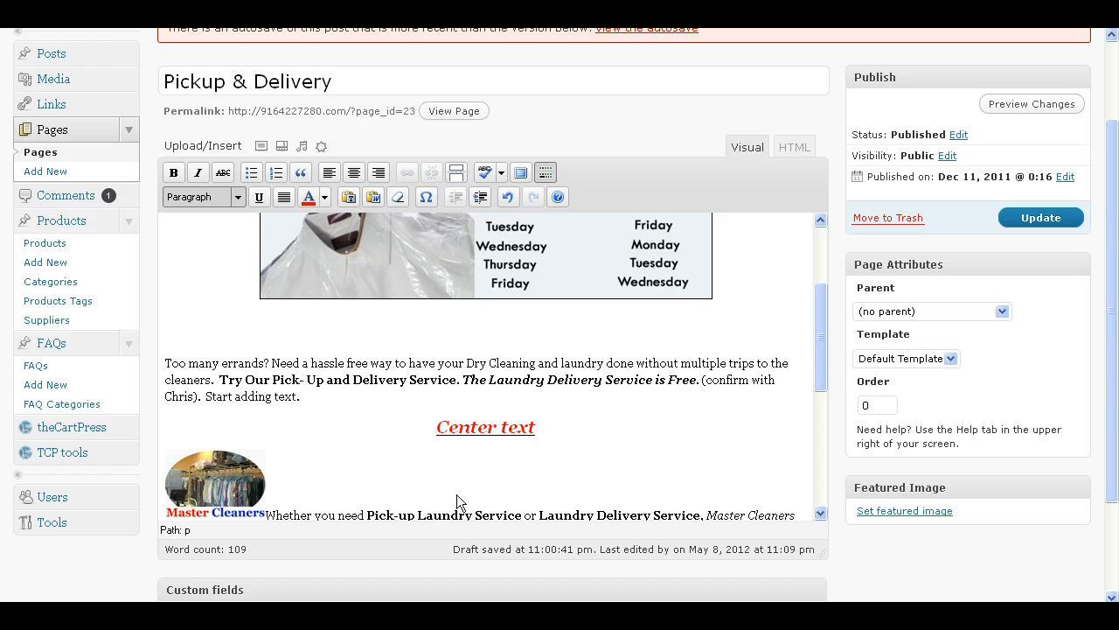
Open the settings of the inserted Master Cleaners image and set its alignment to Left
click(200, 472)
click(191, 472)
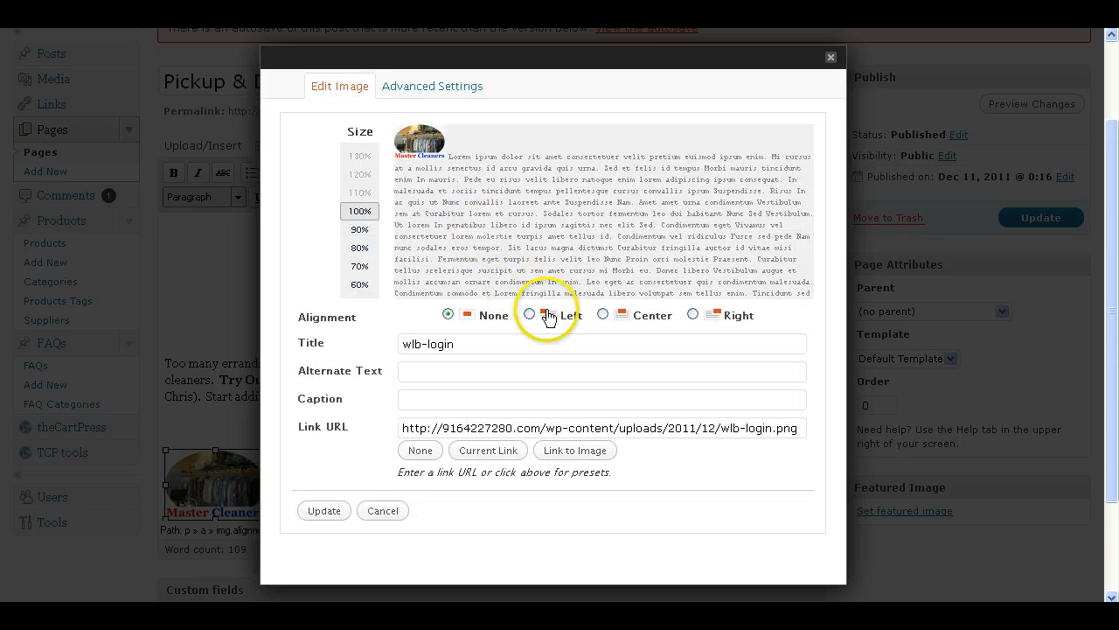
click(547, 316)
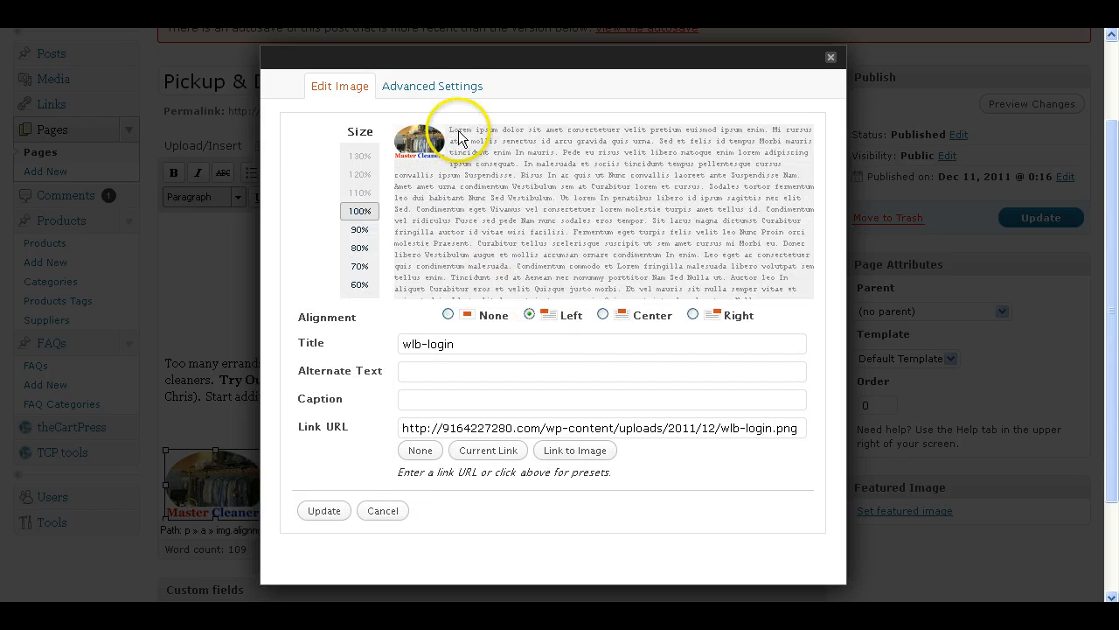
Give the Master Cleaners image a border of 1, vertical space of 4 and horizontal space of 4, and apply the settings
click(453, 85)
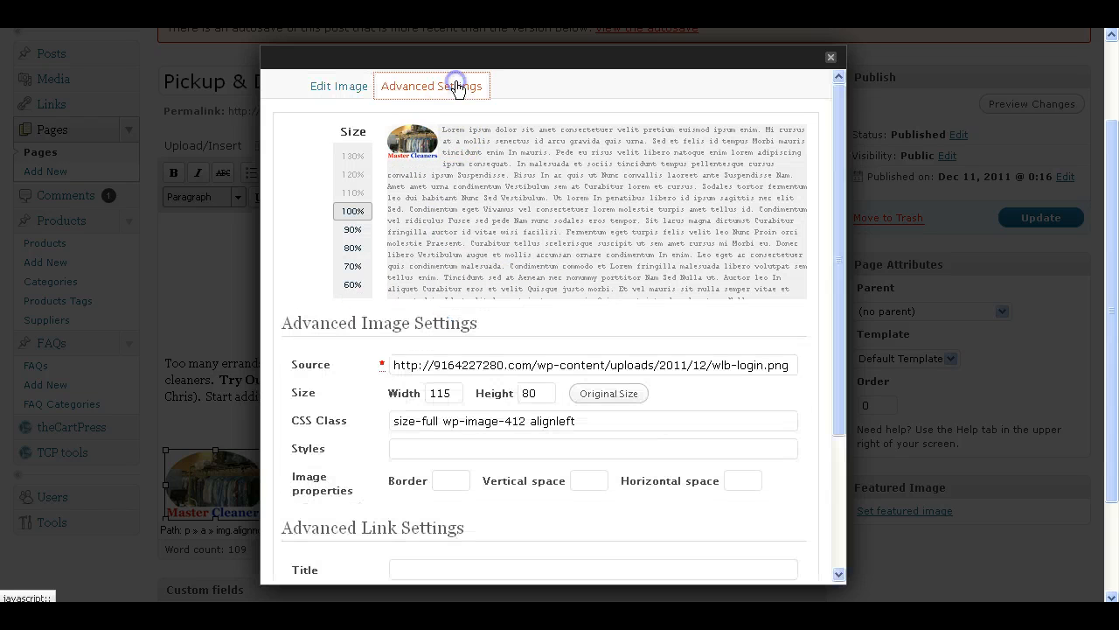
click(445, 485)
text(1)
click(585, 476)
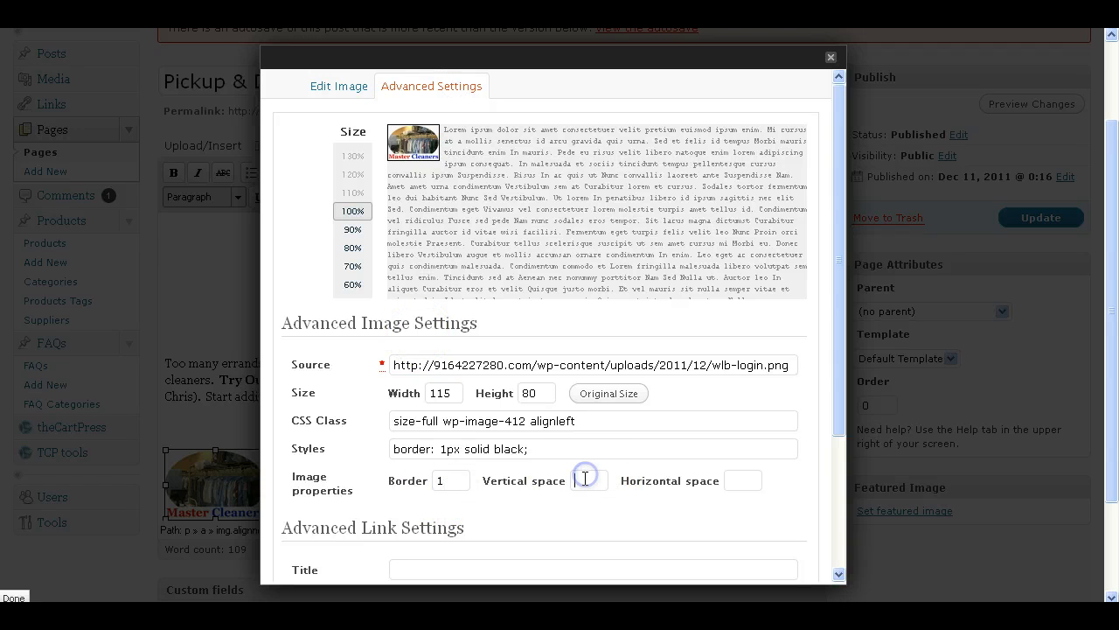
text(4)
click(734, 480)
text(4)
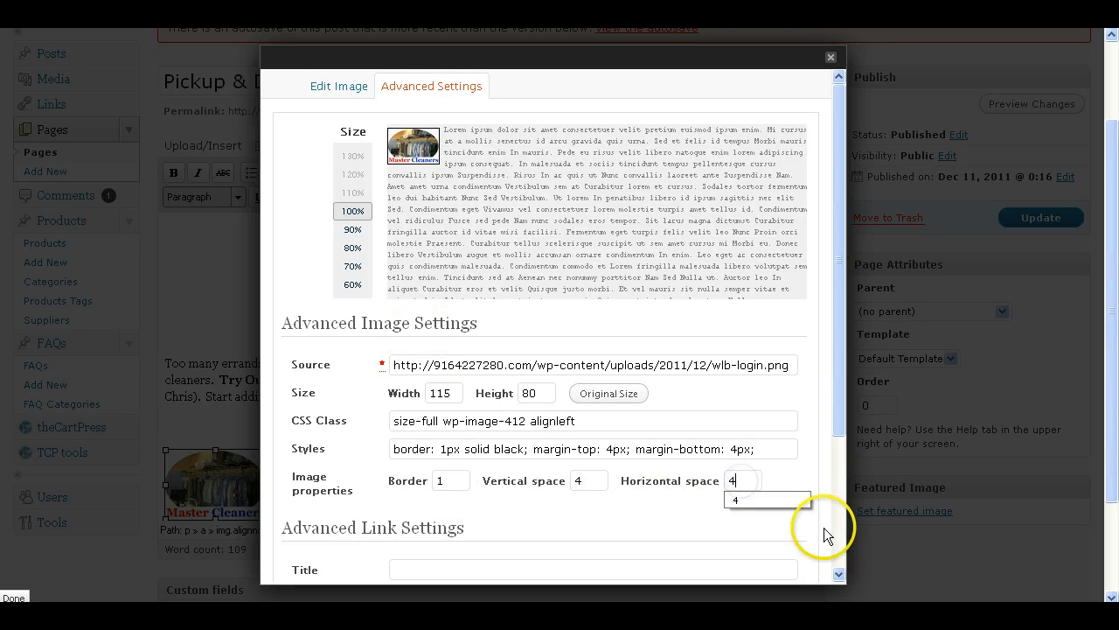
click(835, 546)
click(327, 549)
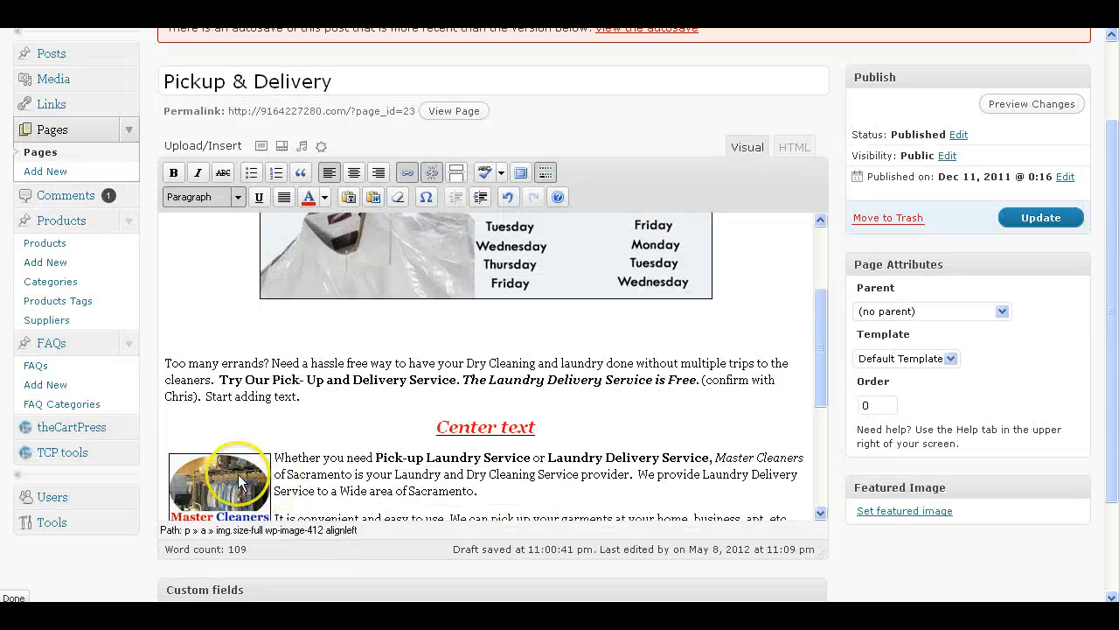
Save the changes to the Pickup & Delivery page and check the new heading and image on the live site
drag(819, 368, 817, 403)
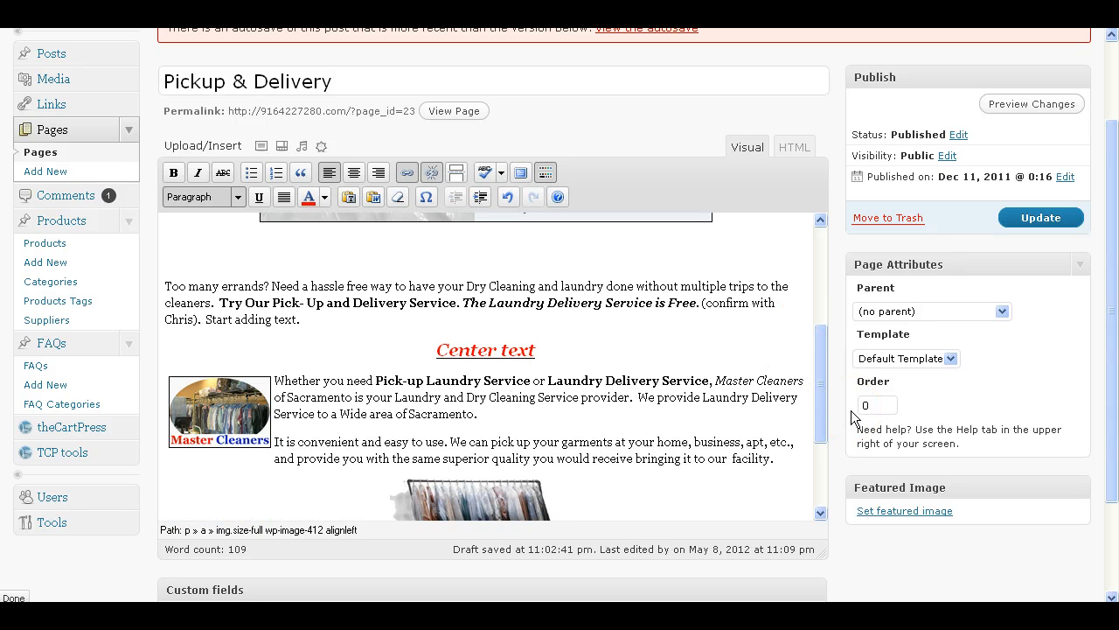
click(1030, 229)
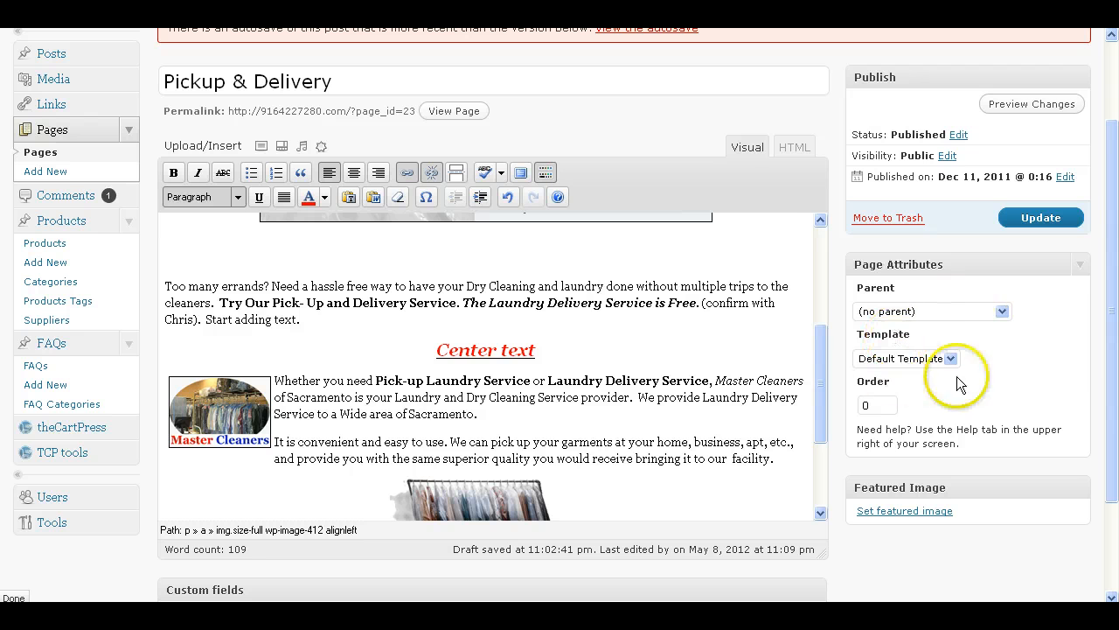
mouse_move(1103, 337)
mouse_down()
mouse_move(1107, 493)
mouse_move(1109, 328)
mouse_up()
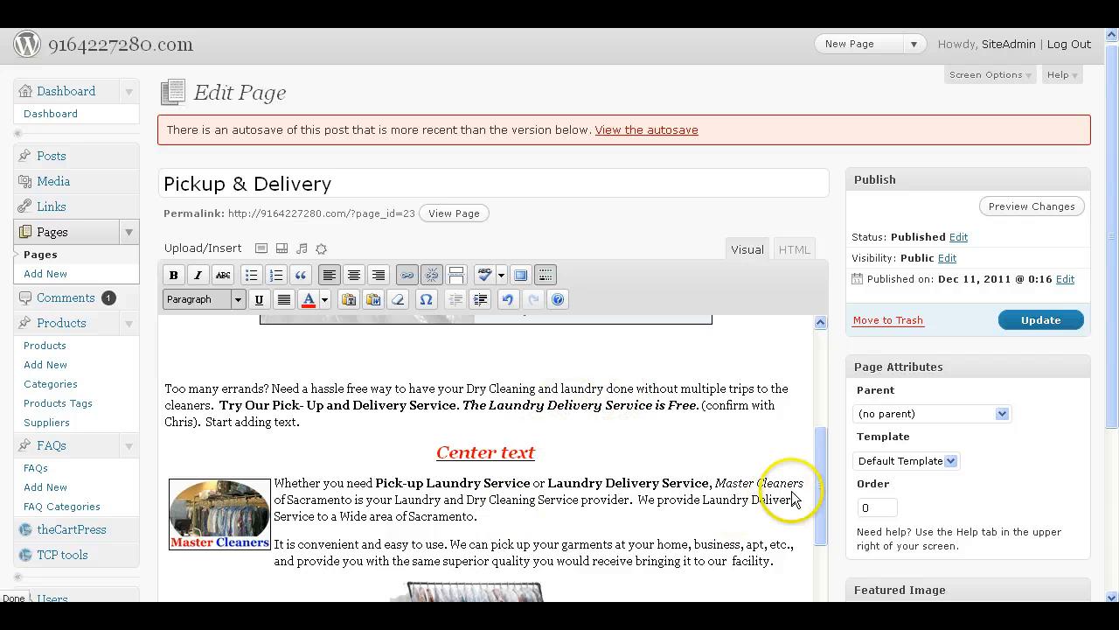
click(1039, 322)
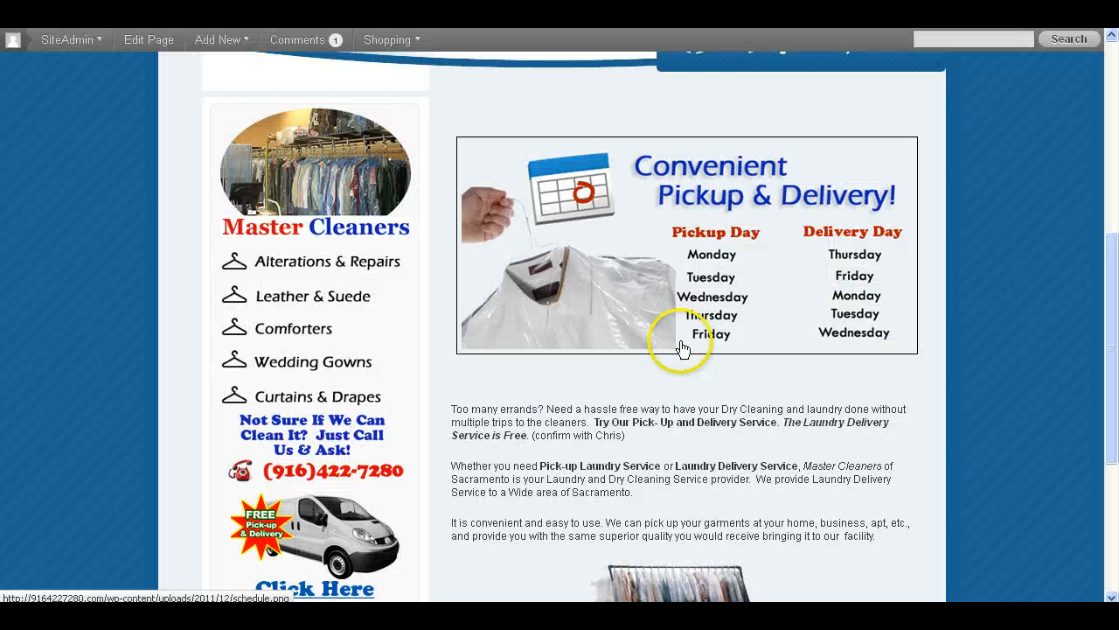
click(682, 349)
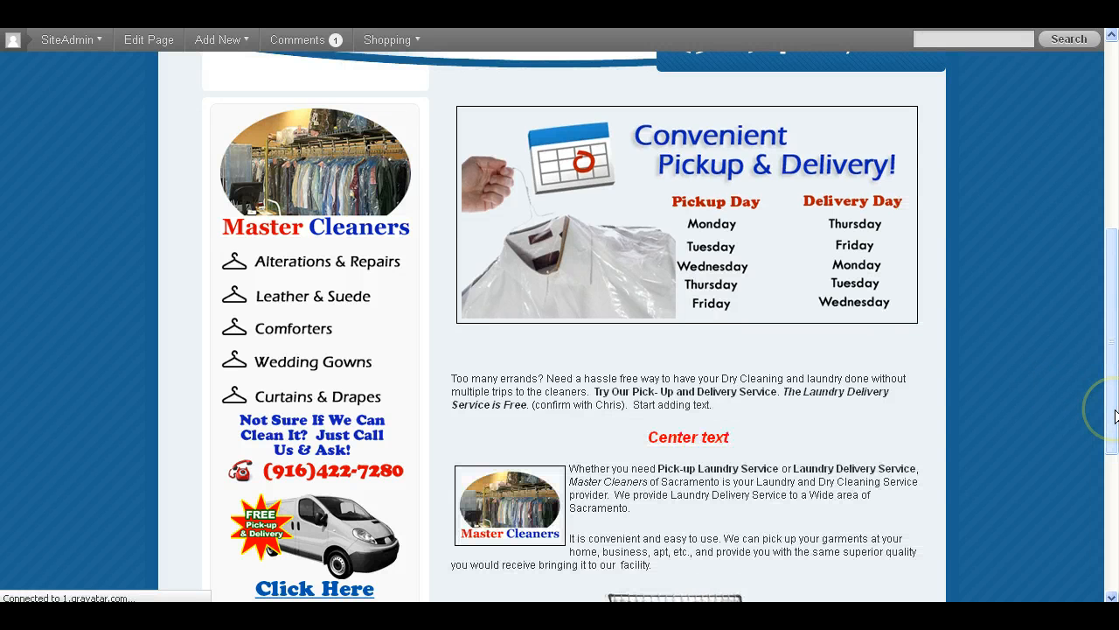
drag(1107, 405, 1110, 472)
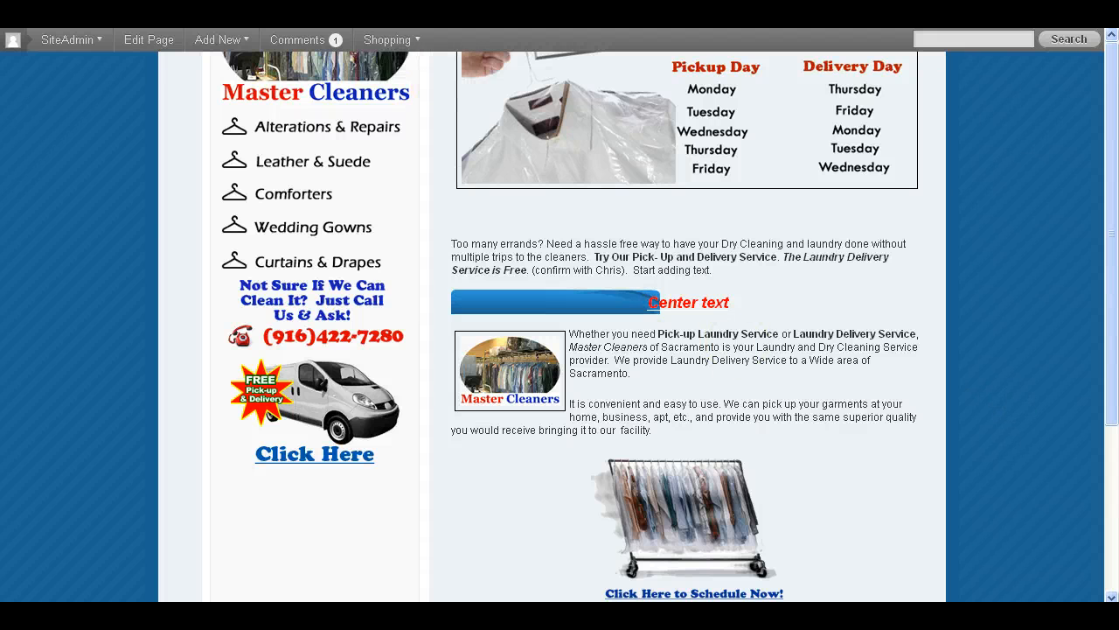
Return to the page editor, change the "Center text" line to Heading 1 and update the page
click(350, 18)
drag(828, 403, 814, 471)
click(436, 517)
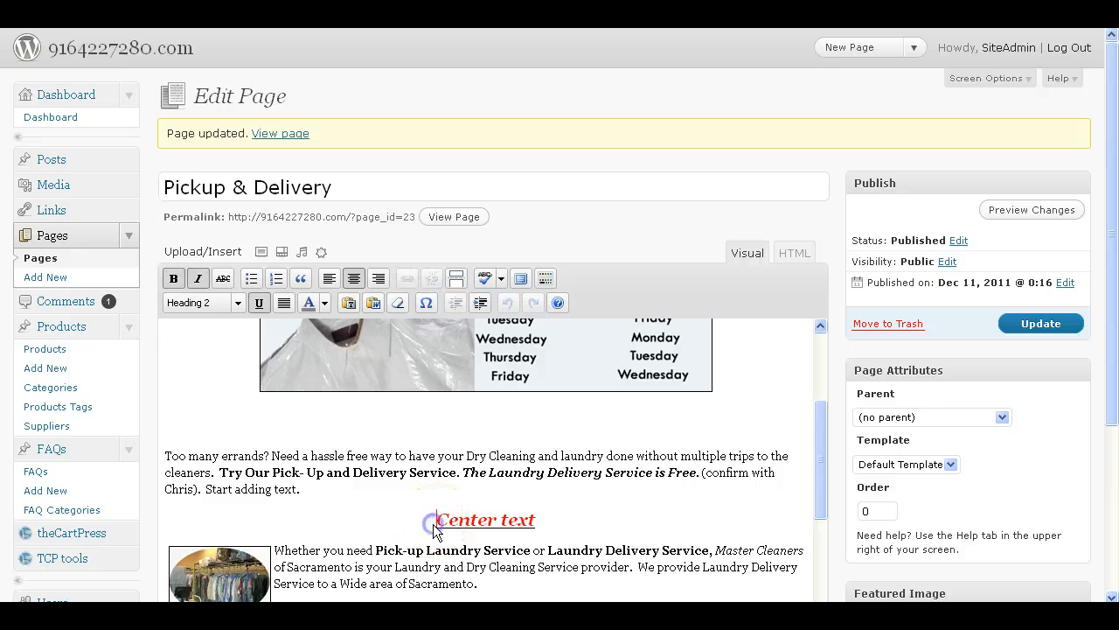
click(236, 303)
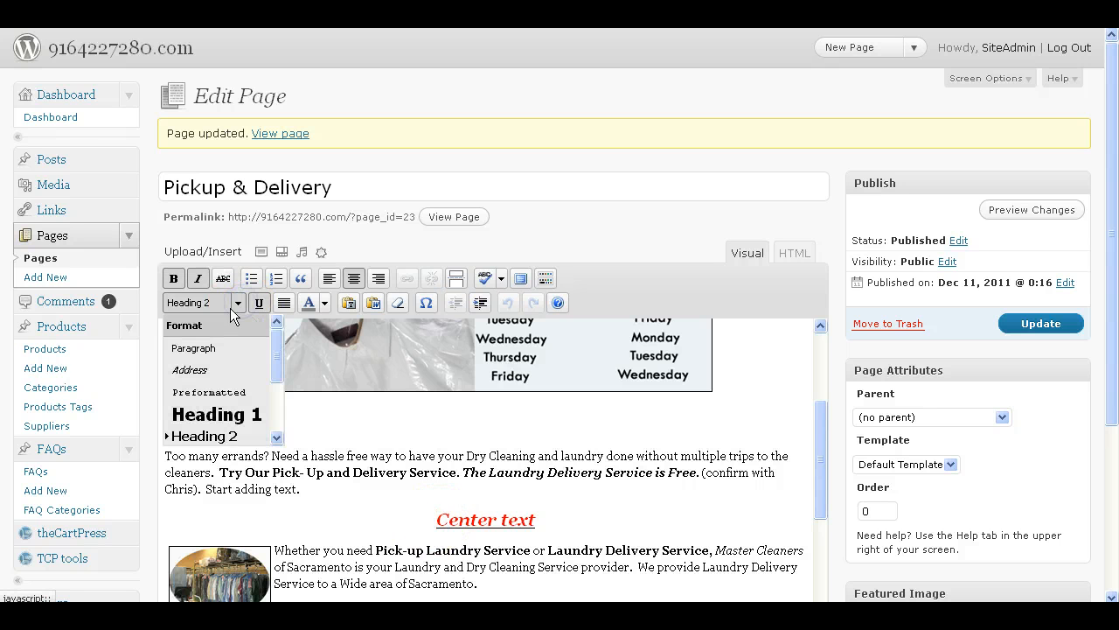
click(221, 416)
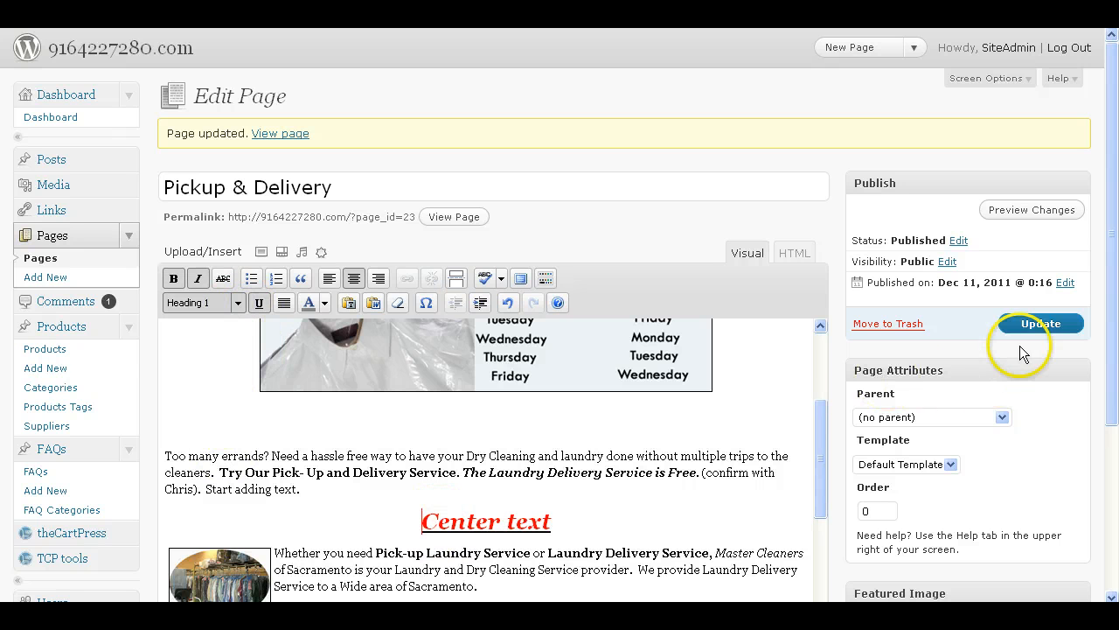
click(1041, 323)
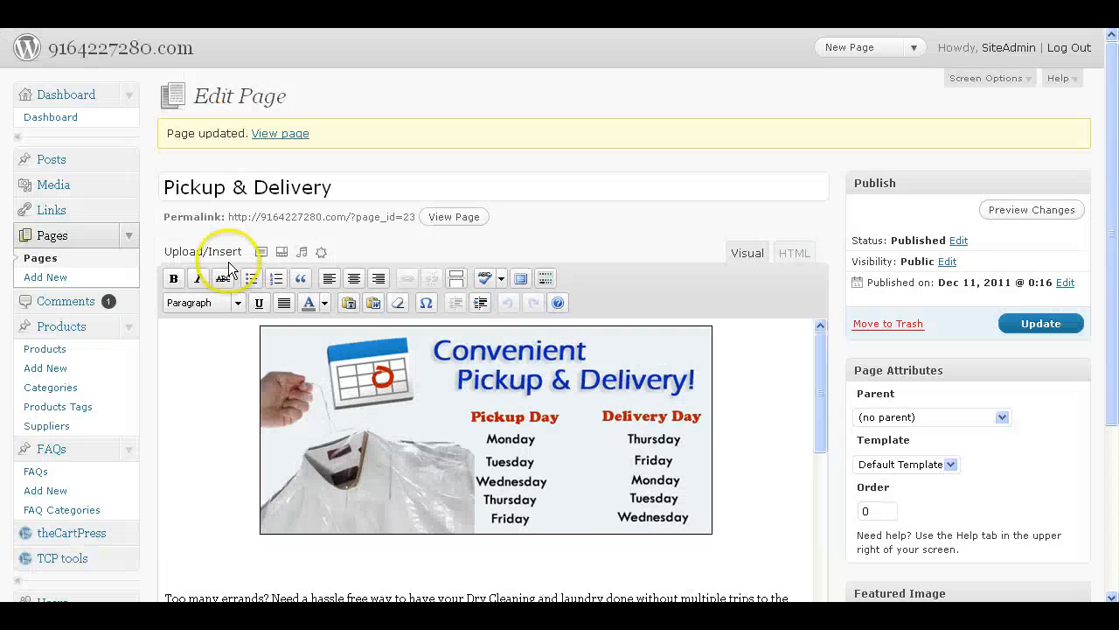
Look through the available paragraph and heading formats without applying one
click(237, 303)
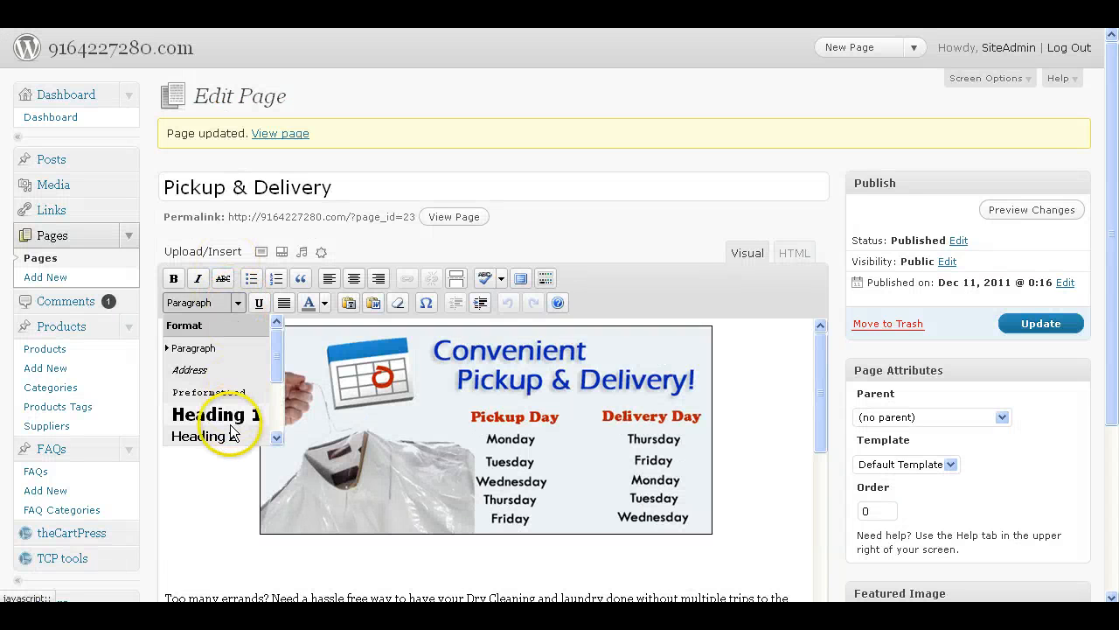
scroll(273, 376, down, 1)
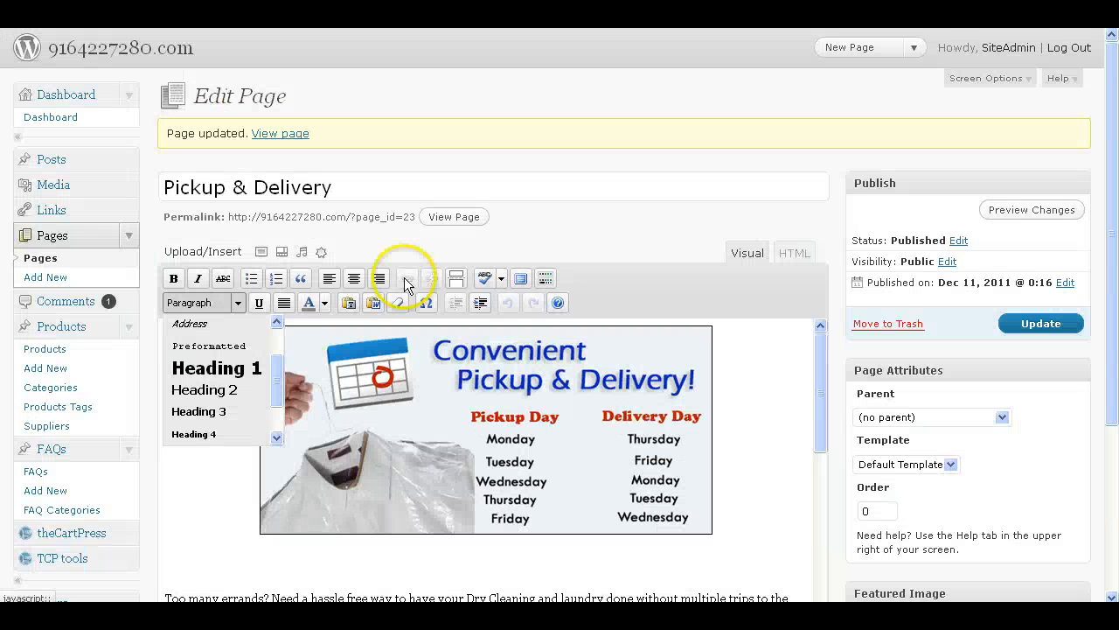
click(663, 222)
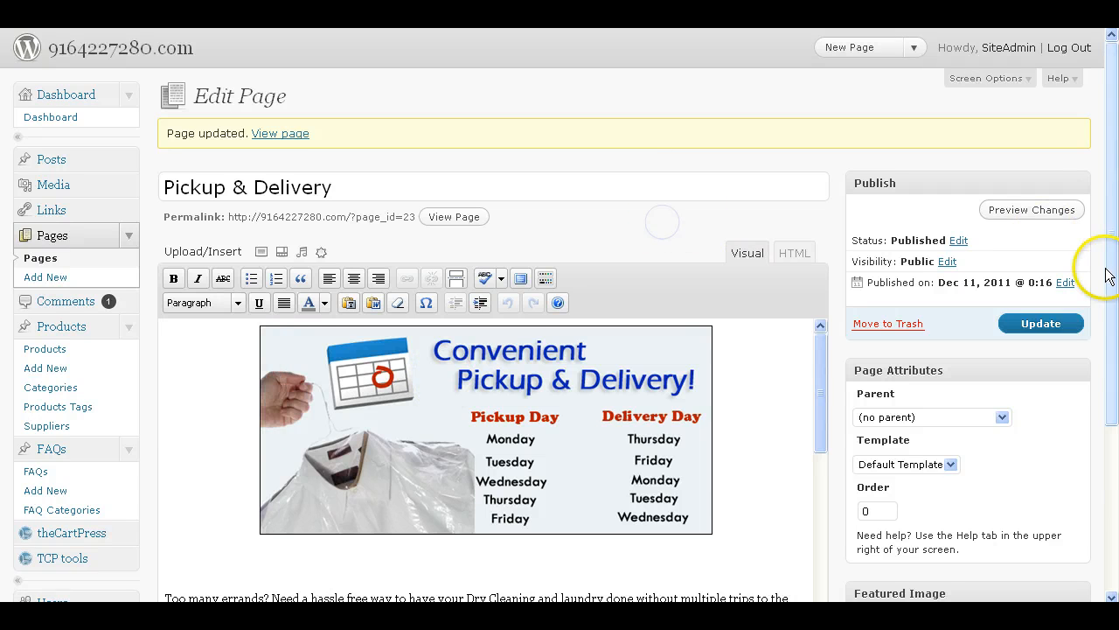
Delete the "Center text" heading and its empty line from the page content
drag(1106, 266, 1106, 354)
drag(822, 268, 821, 323)
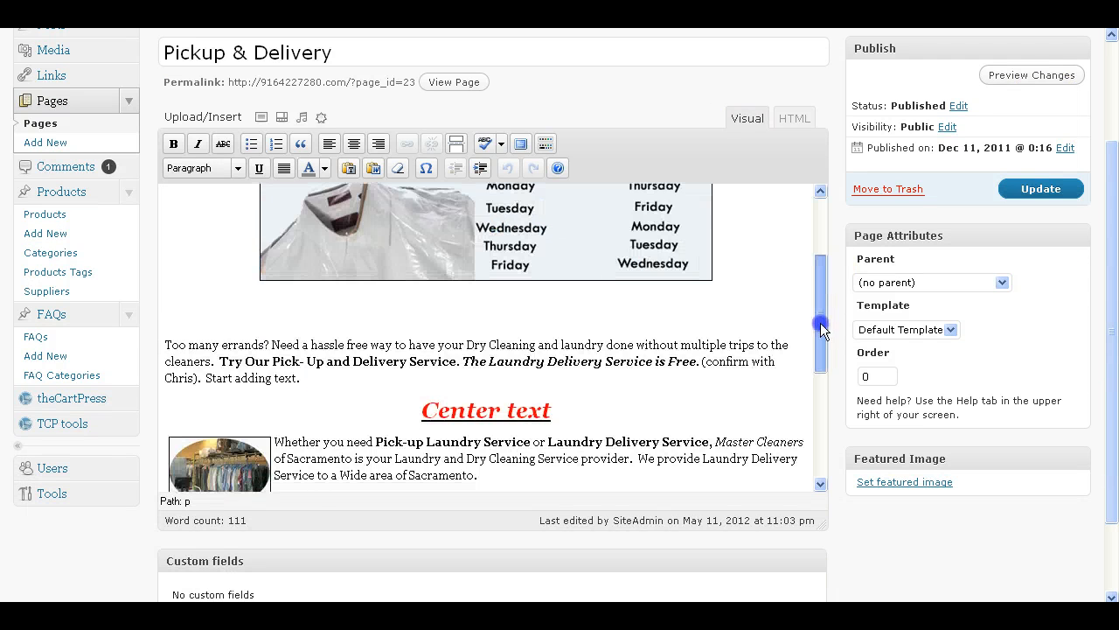
click(750, 345)
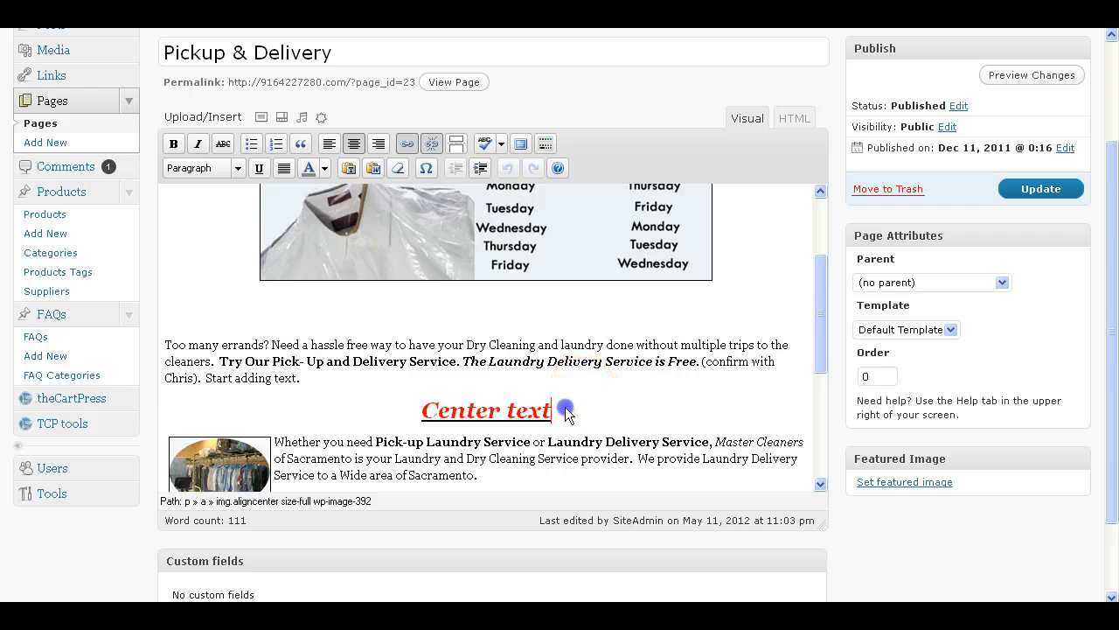
drag(565, 408, 394, 425)
key(BackSpace)
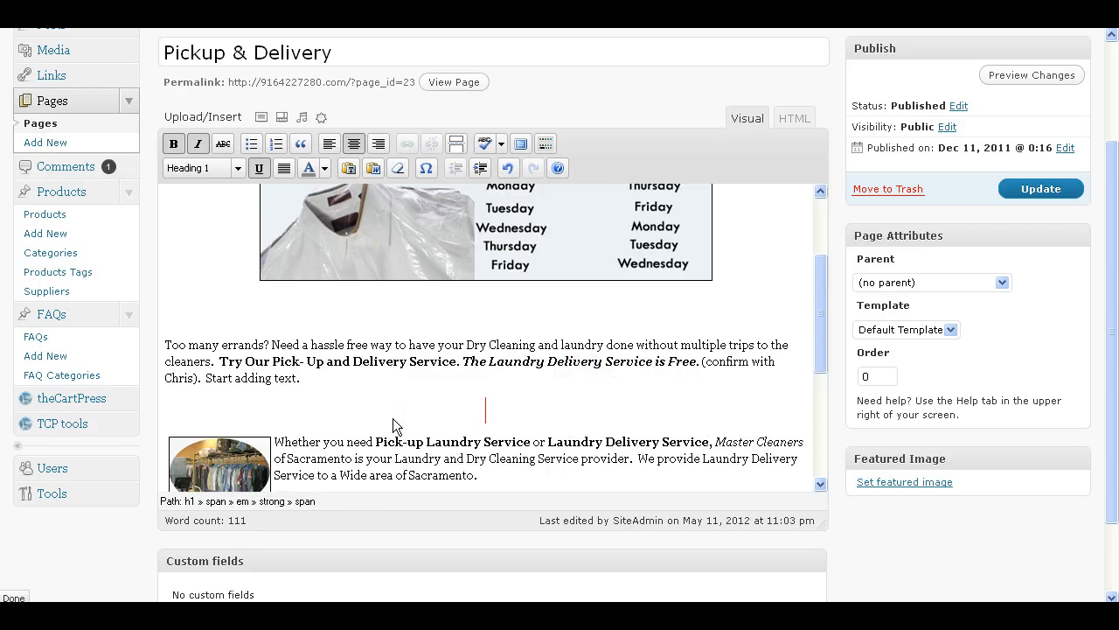
key(BackSpace)
Delete the Master Cleaners image beside the "Whether you need" paragraph and update the page
click(218, 424)
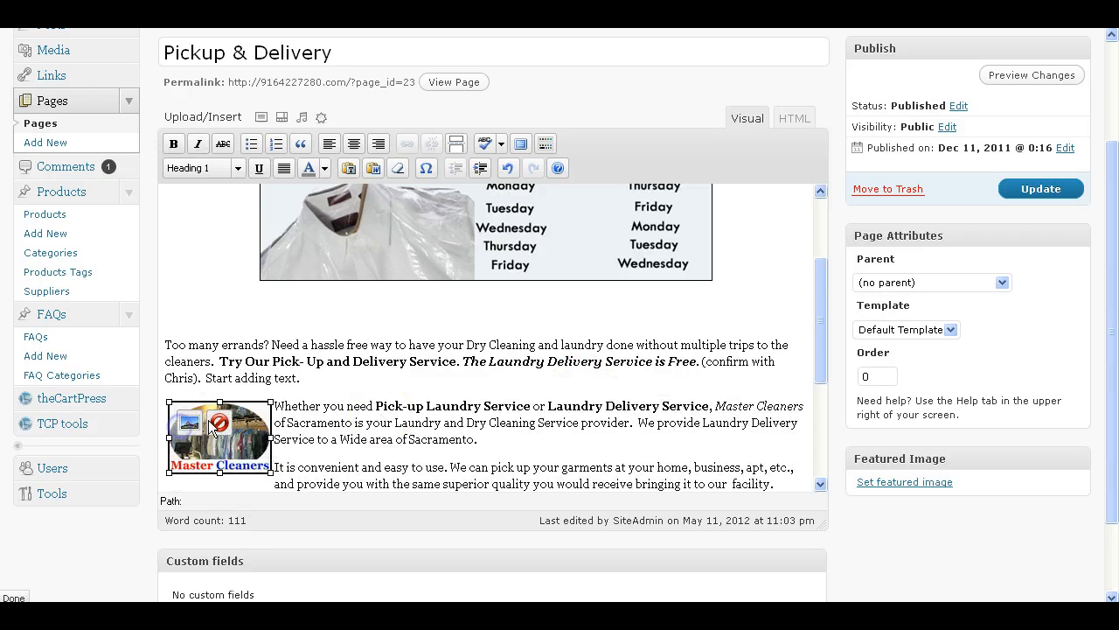
key(Delete)
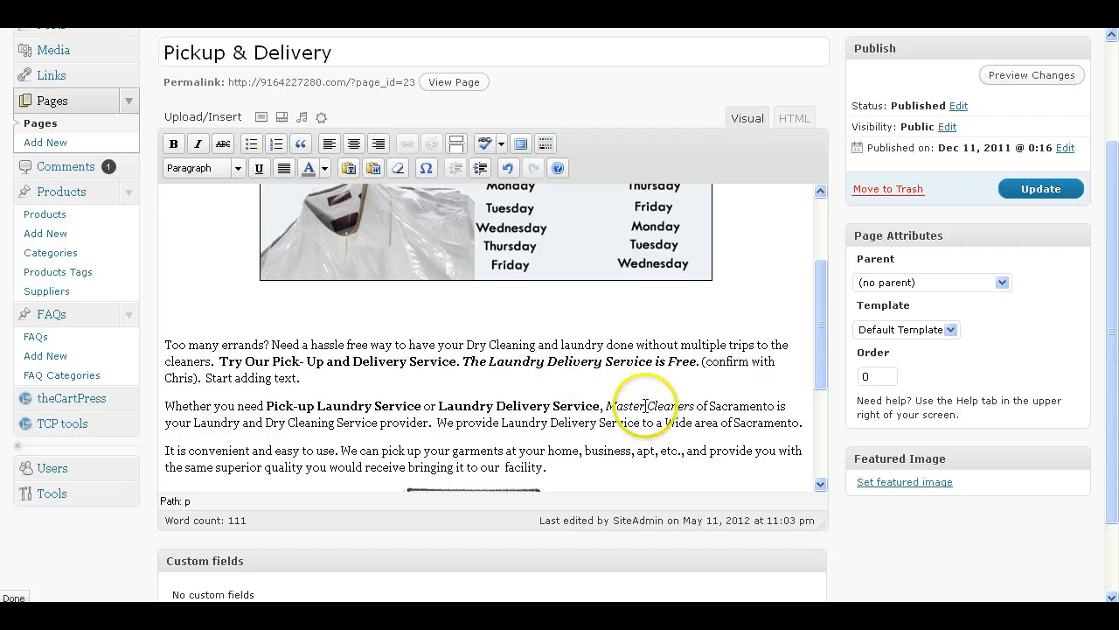
click(1038, 188)
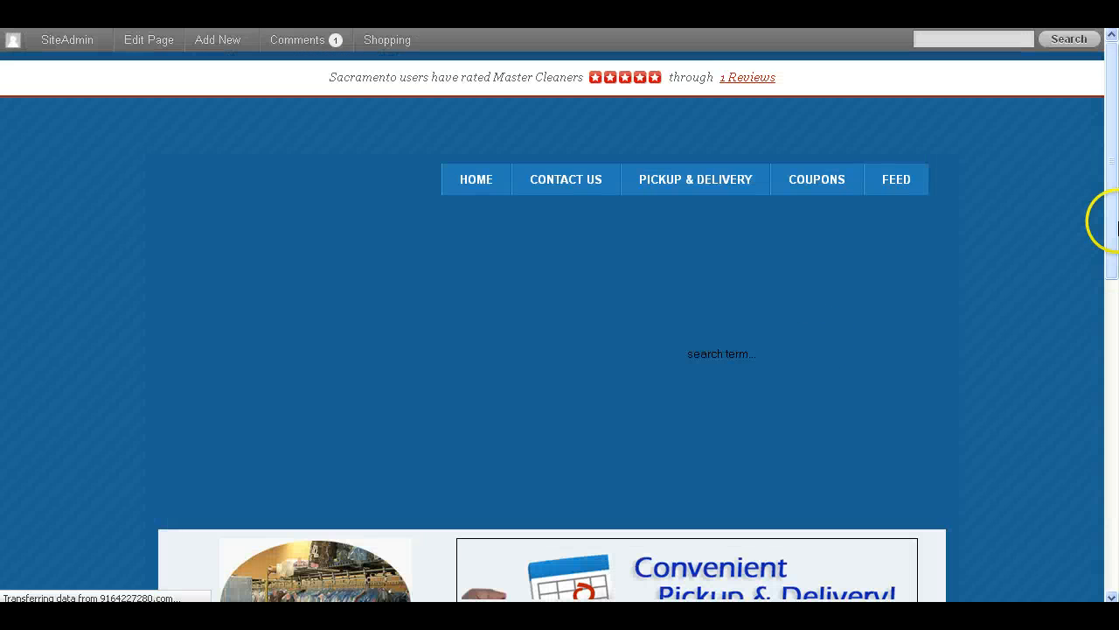
Review the Pickup & Delivery page on the live site and its content in the page editor
mouse_move(1115, 180)
mouse_down()
mouse_move(1112, 427)
mouse_move(1113, 194)
mouse_up()
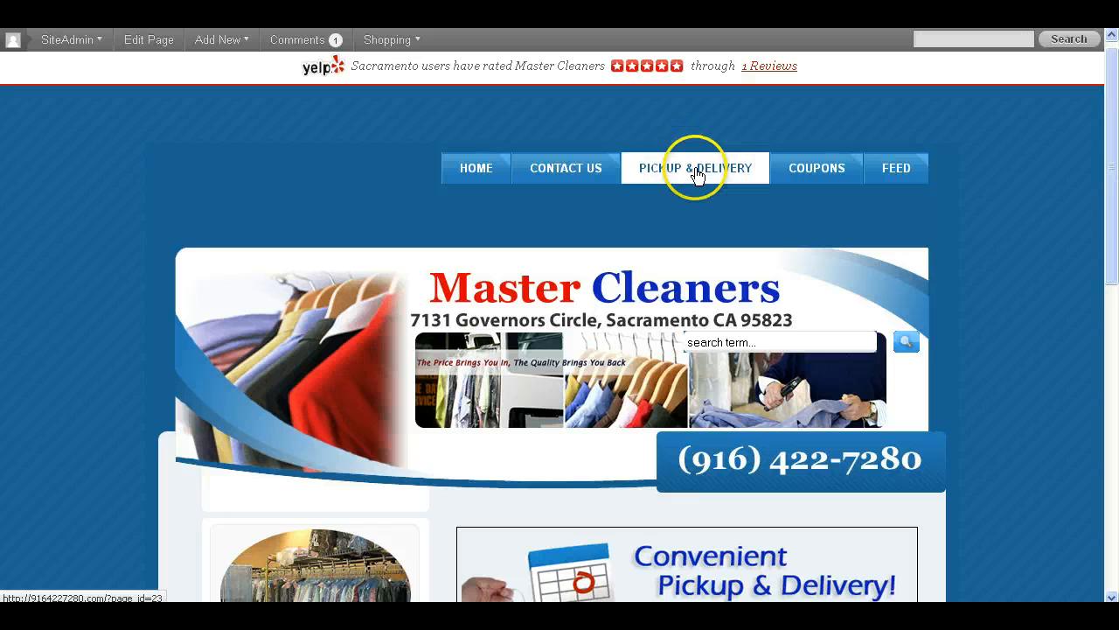
click(568, 176)
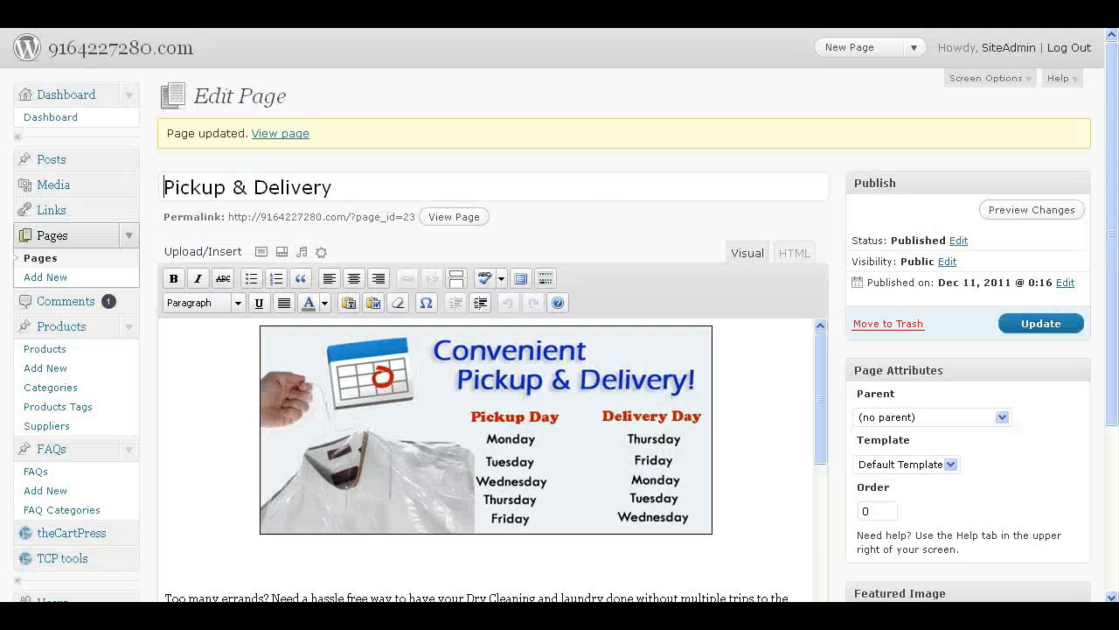
drag(1113, 310, 1109, 398)
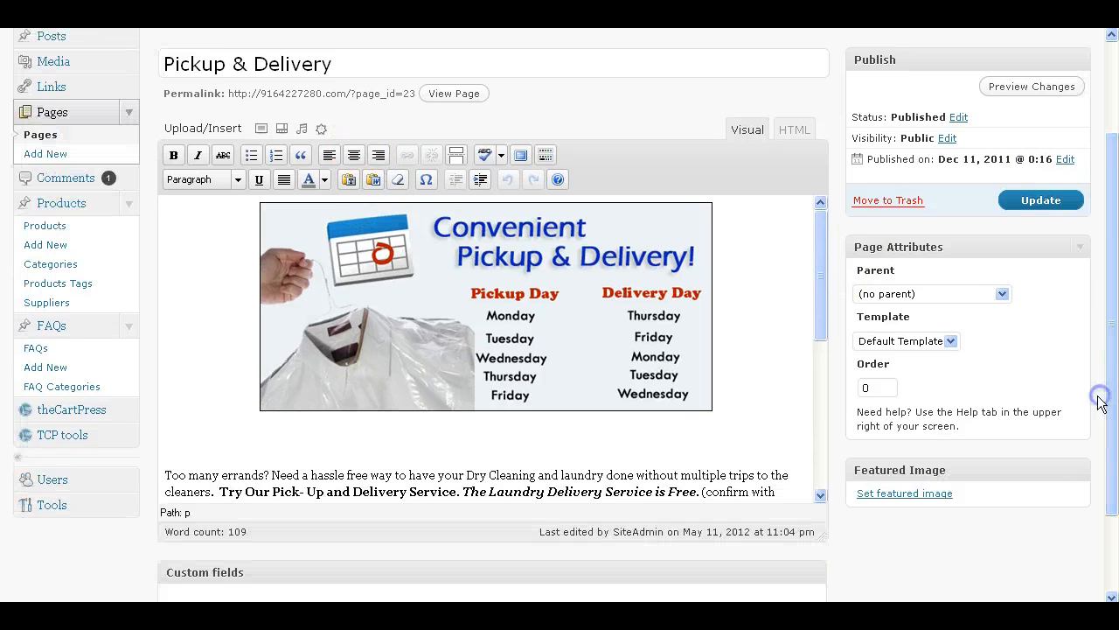
drag(820, 271, 815, 347)
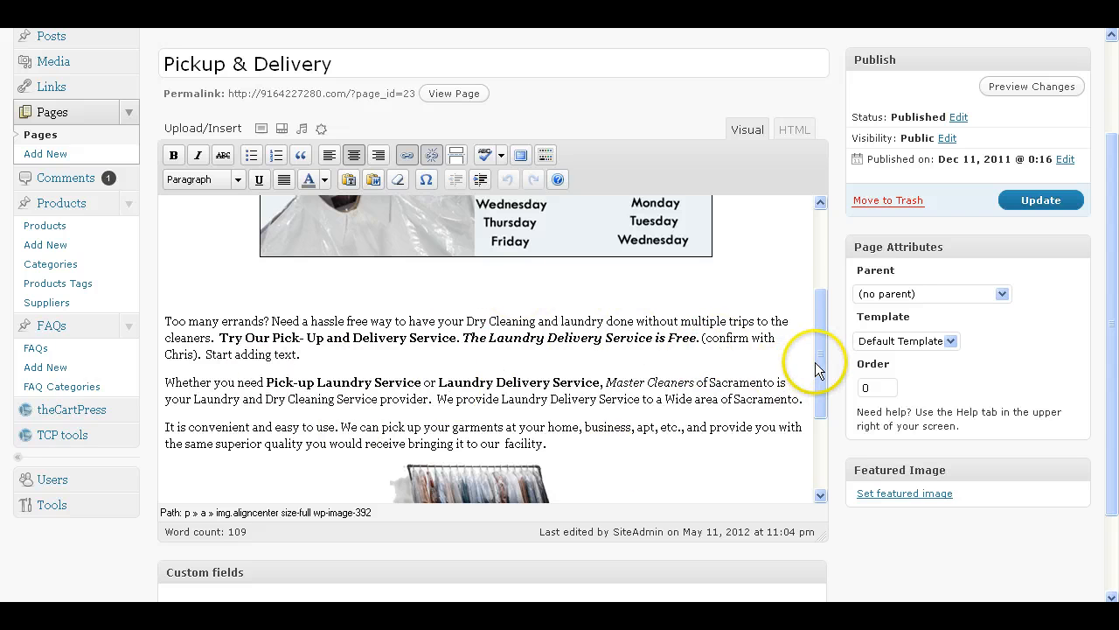
click(823, 252)
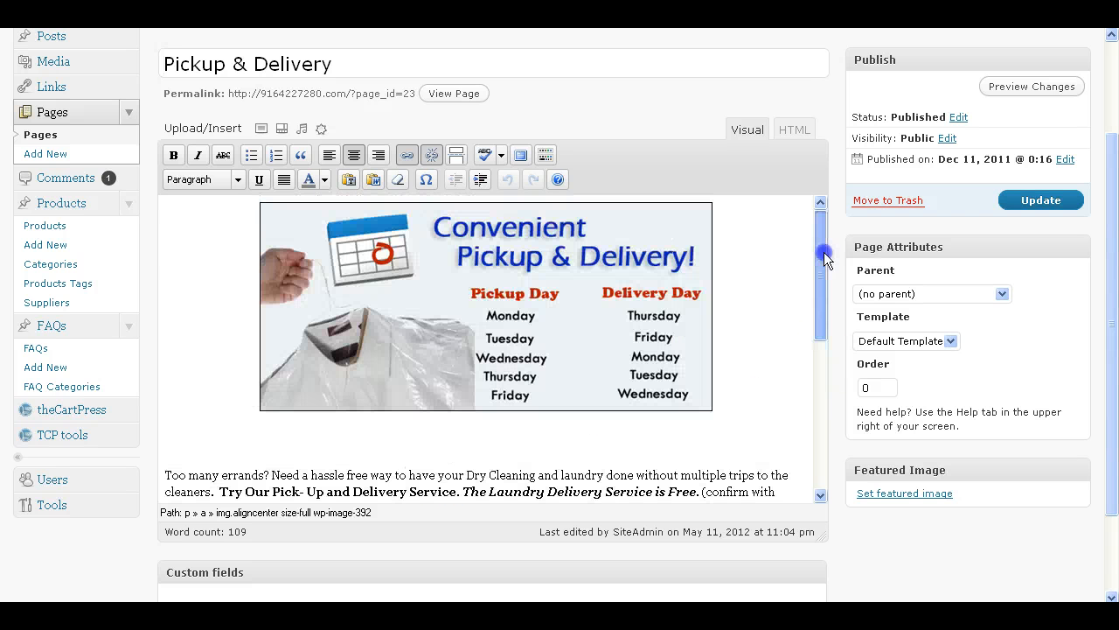
Start a new page and title it "Title Of Page"
click(127, 162)
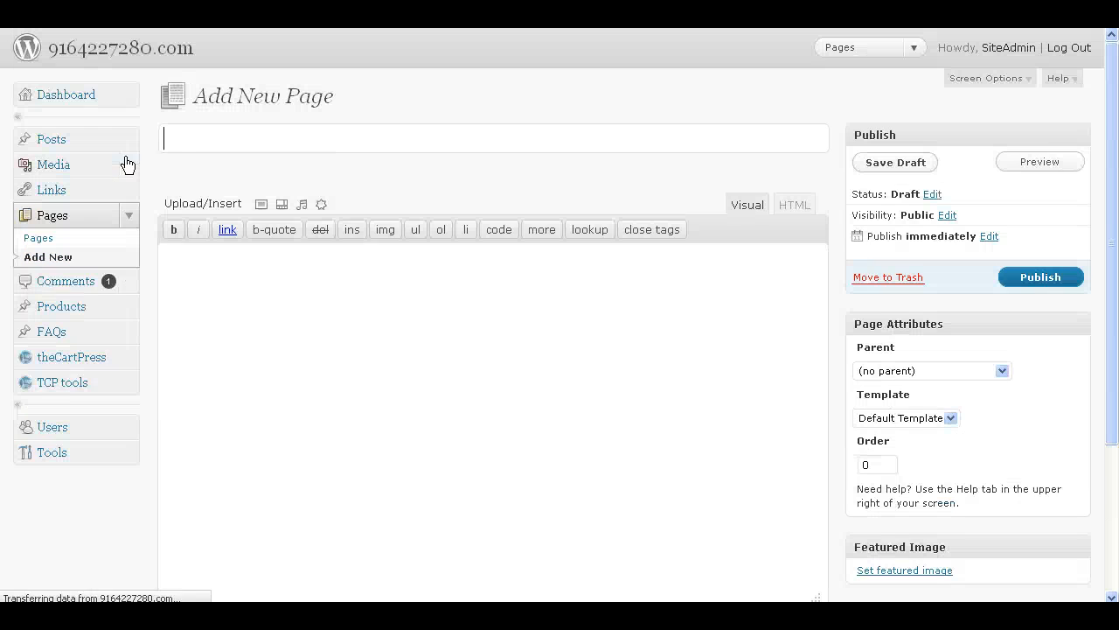
click(221, 180)
click(215, 140)
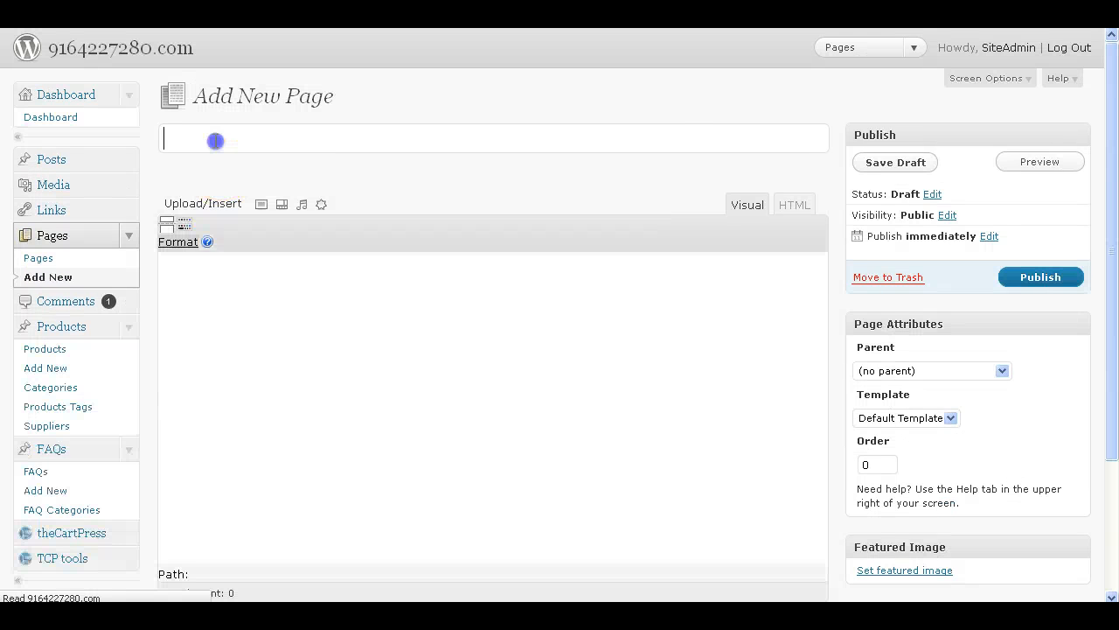
text(Title)
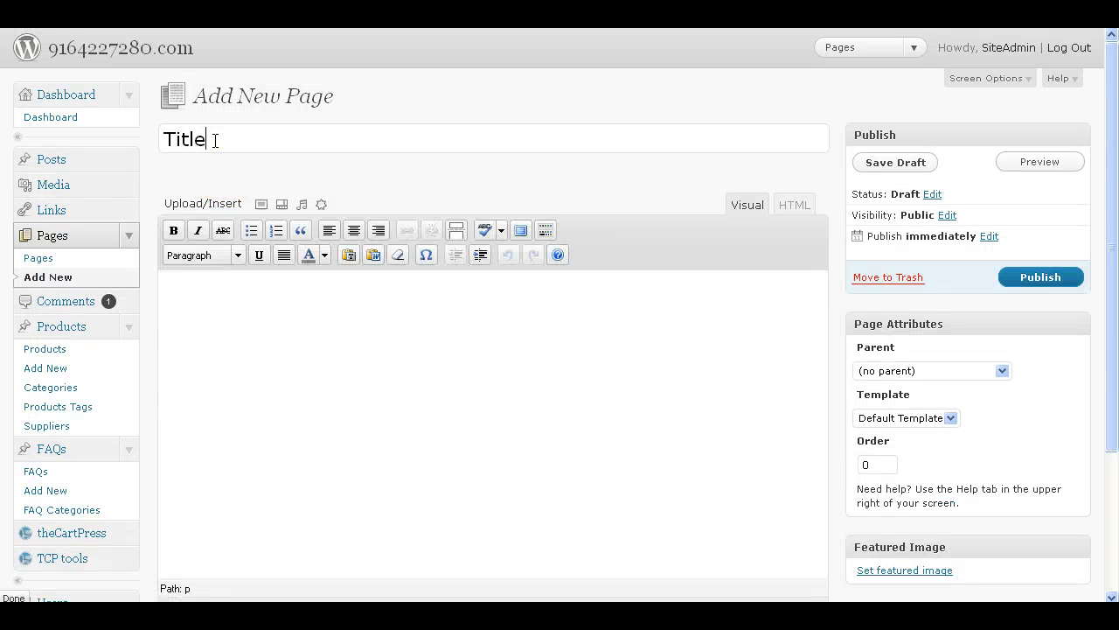
text( Of Page)
Enter "Enter your text" as the new page's body content and publish the page
click(365, 407)
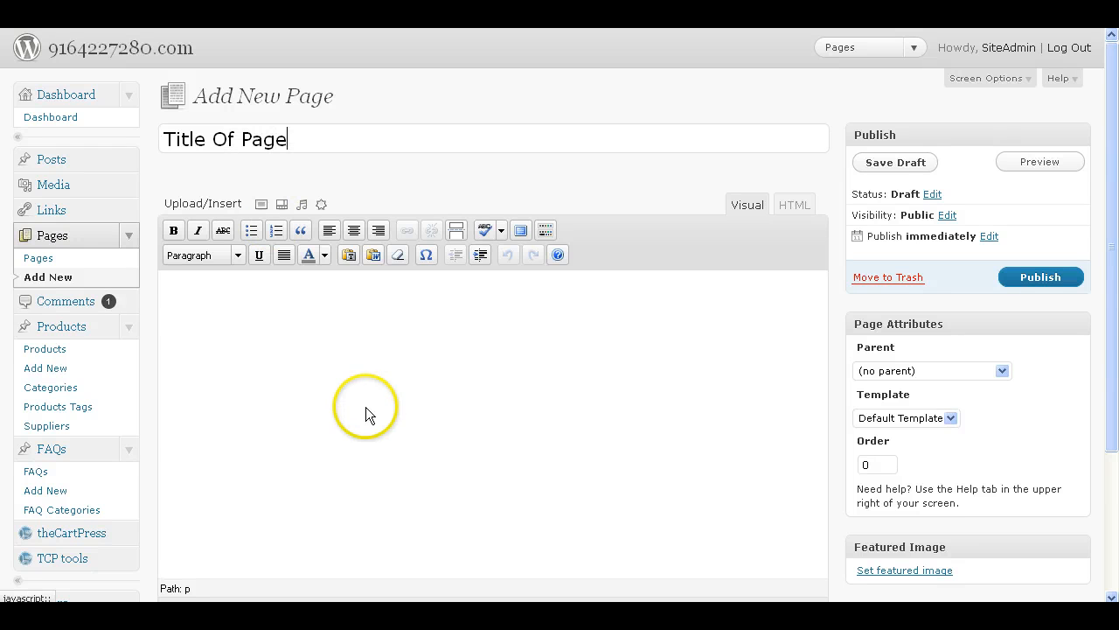
text(Enter your text)
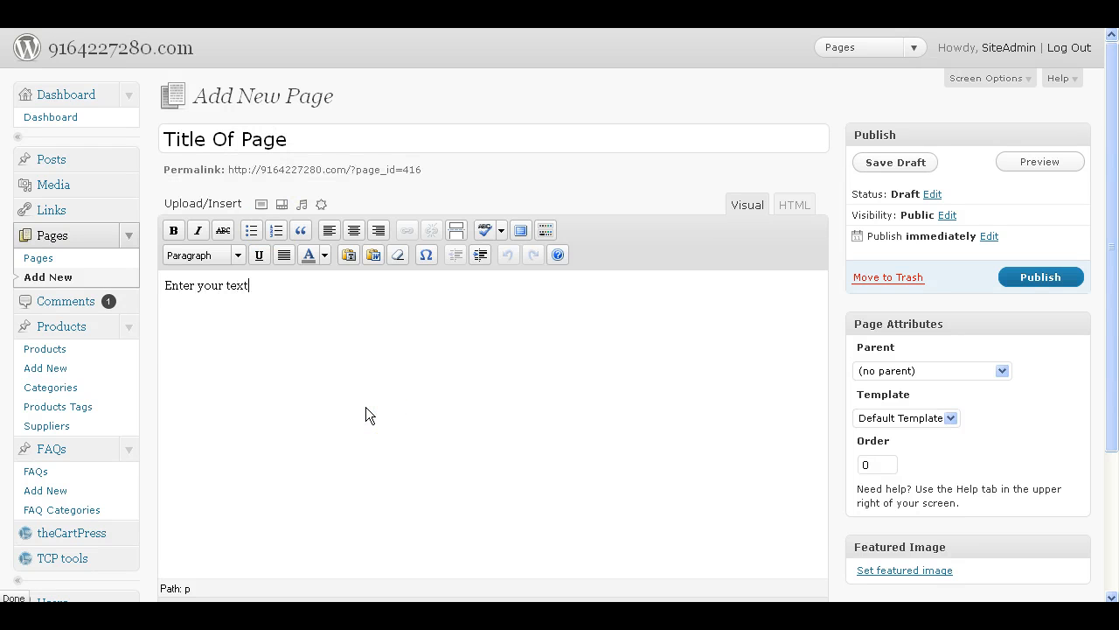
click(870, 426)
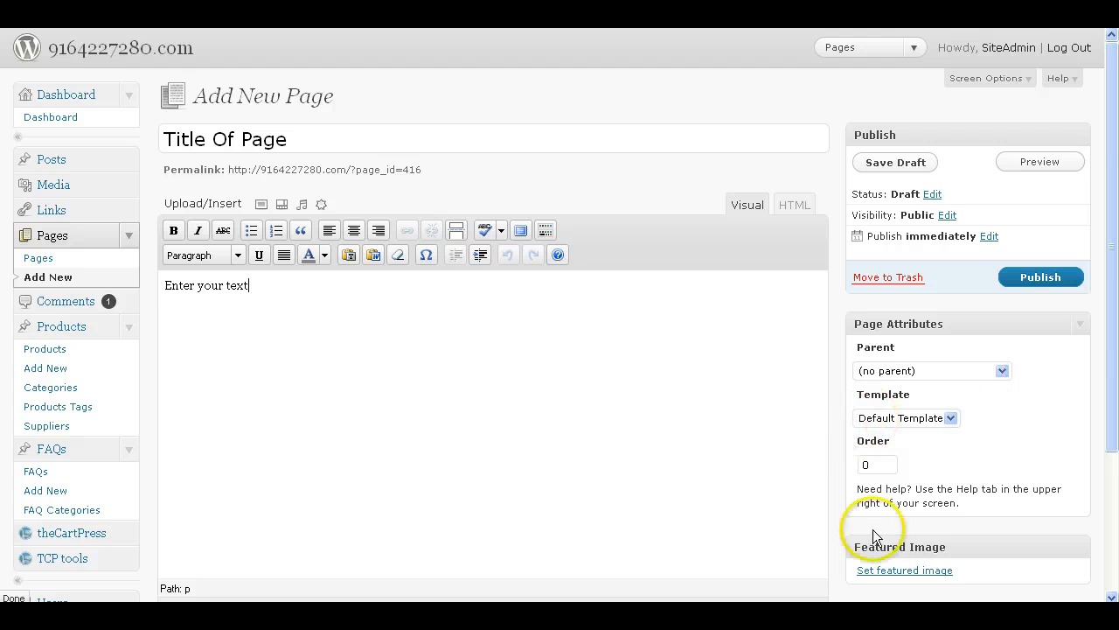
click(1026, 276)
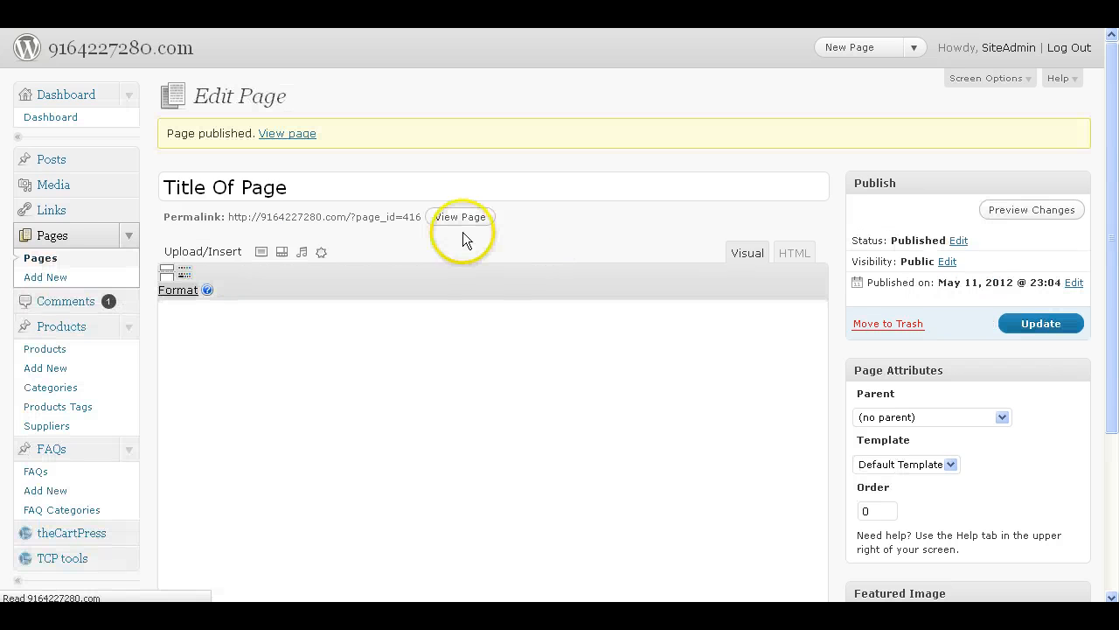
View the published "Title Of Page" page on the live site and return to its editor
click(461, 220)
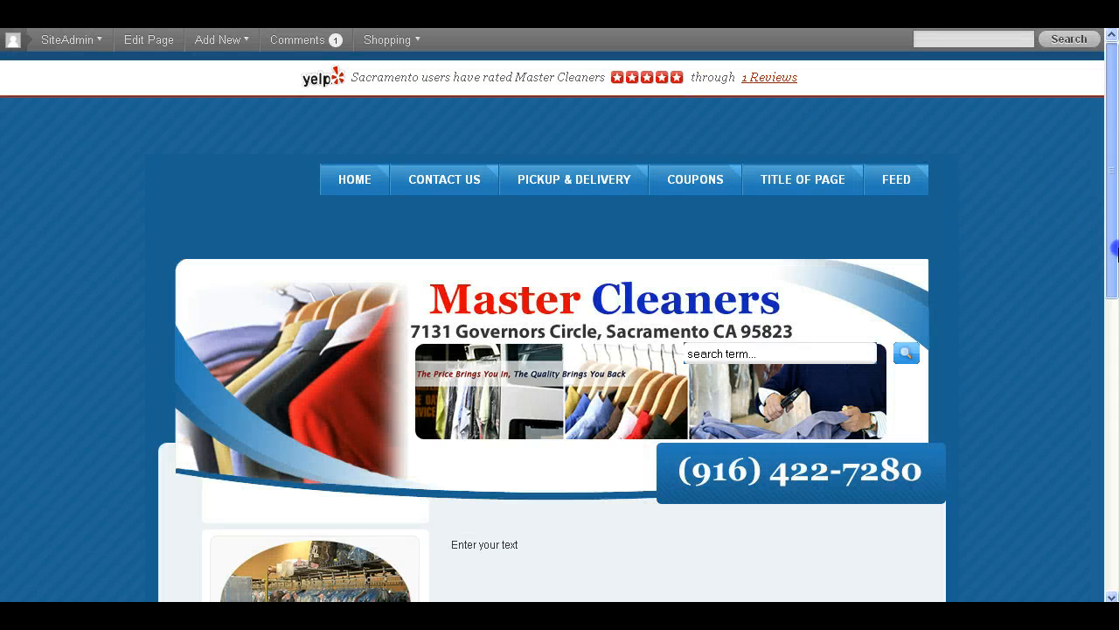
mouse_move(1115, 249)
mouse_down()
mouse_move(1088, 378)
mouse_move(1111, 243)
mouse_up()
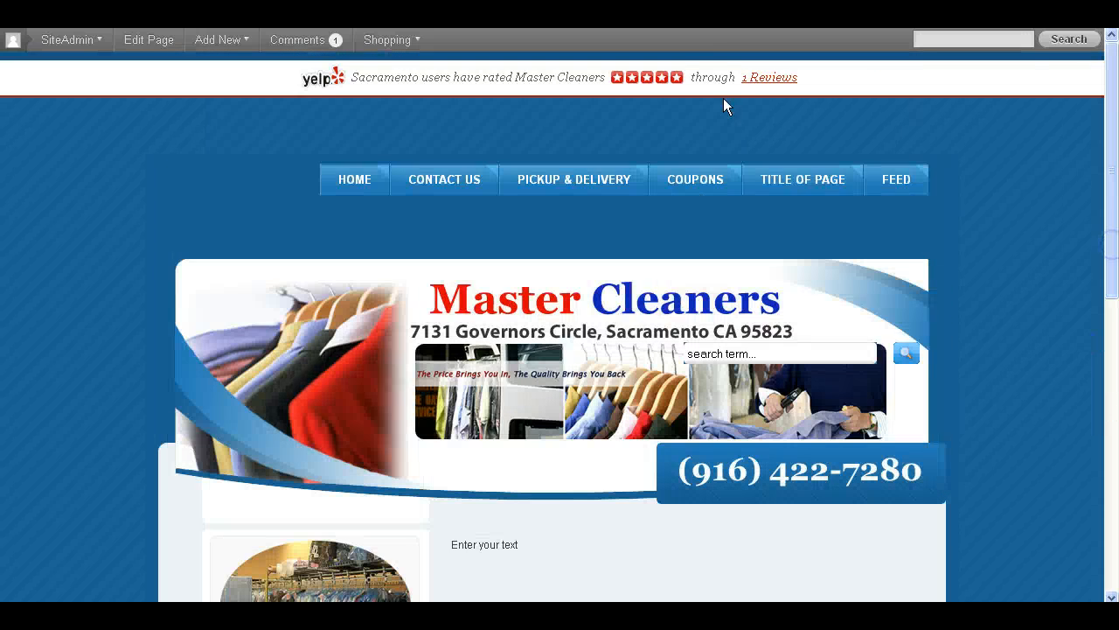
key(ctrl+Tab)
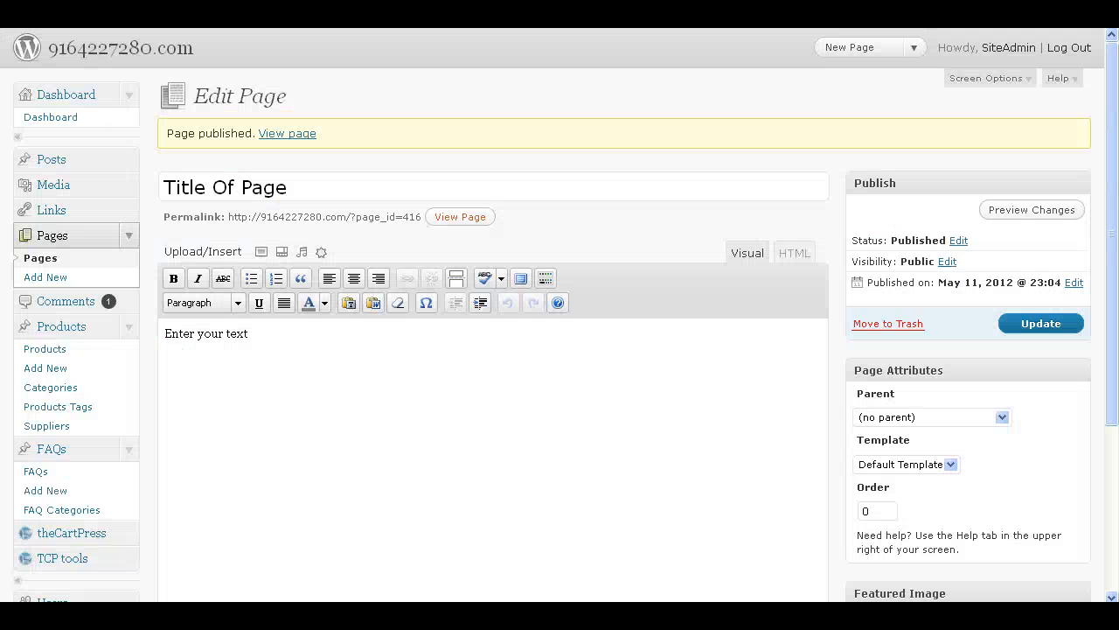
Open the Online Ordering draft from the pages list for editing and check its product list shortcode
click(100, 260)
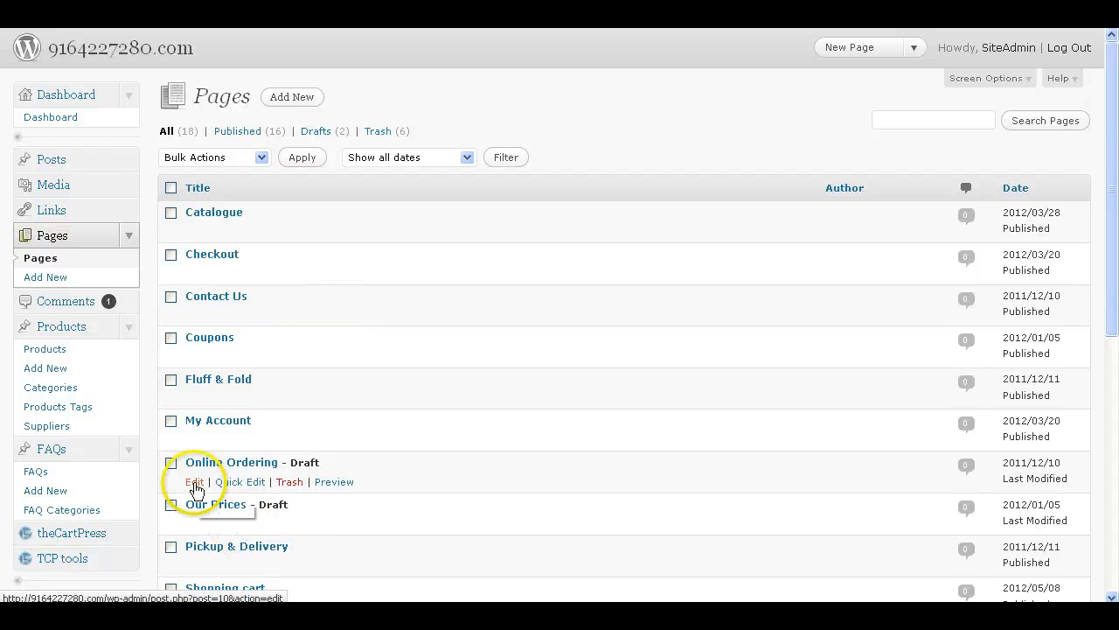
click(195, 488)
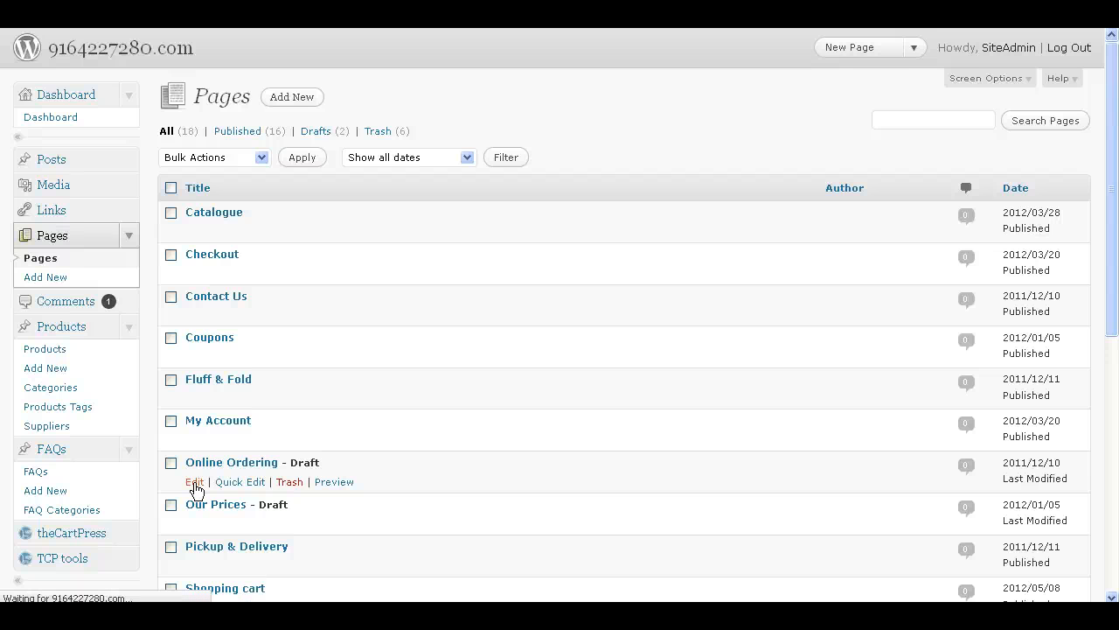
click(448, 469)
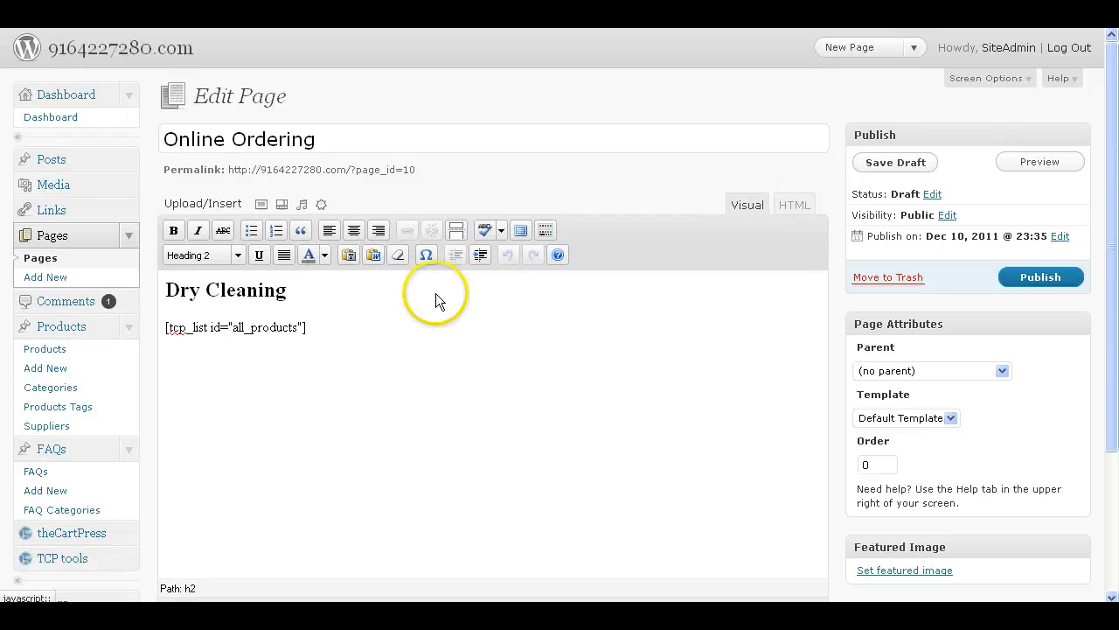
drag(329, 317, 153, 319)
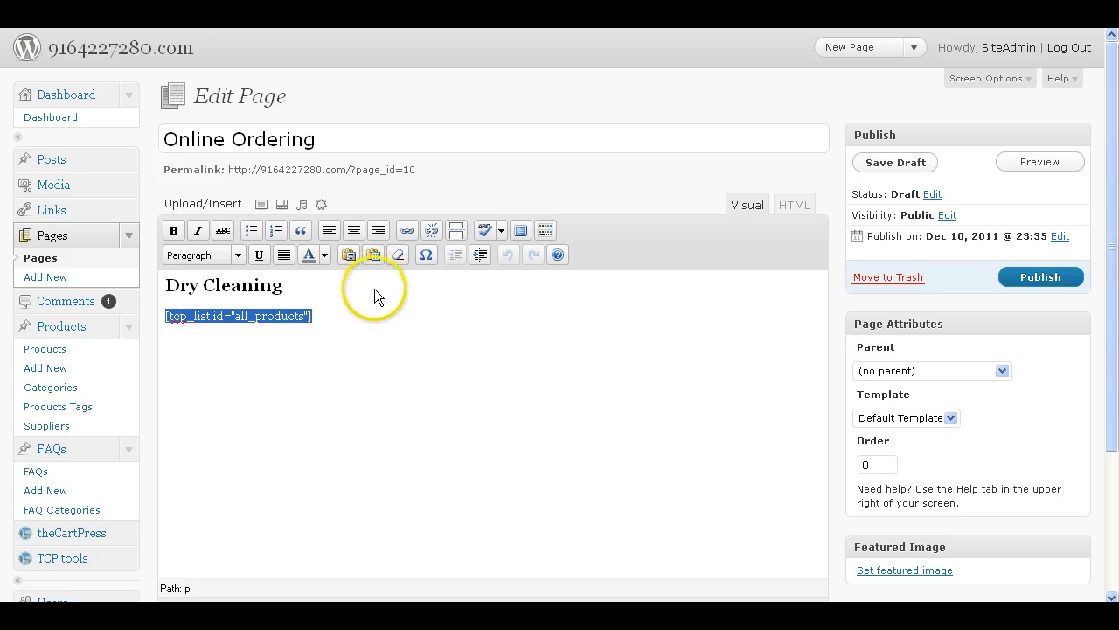
click(313, 321)
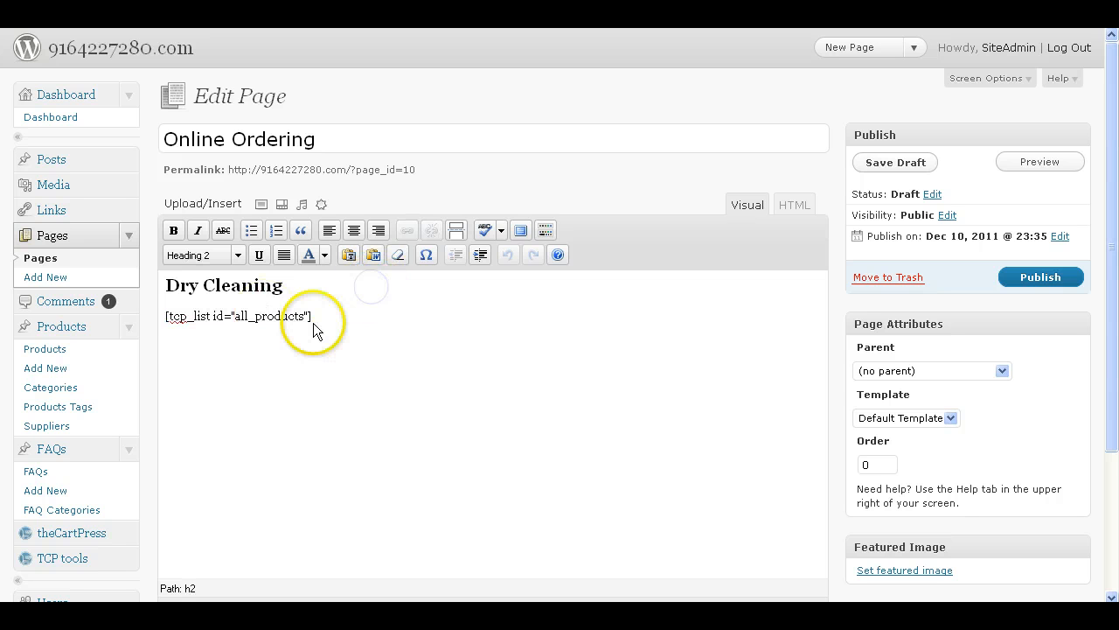
click(316, 319)
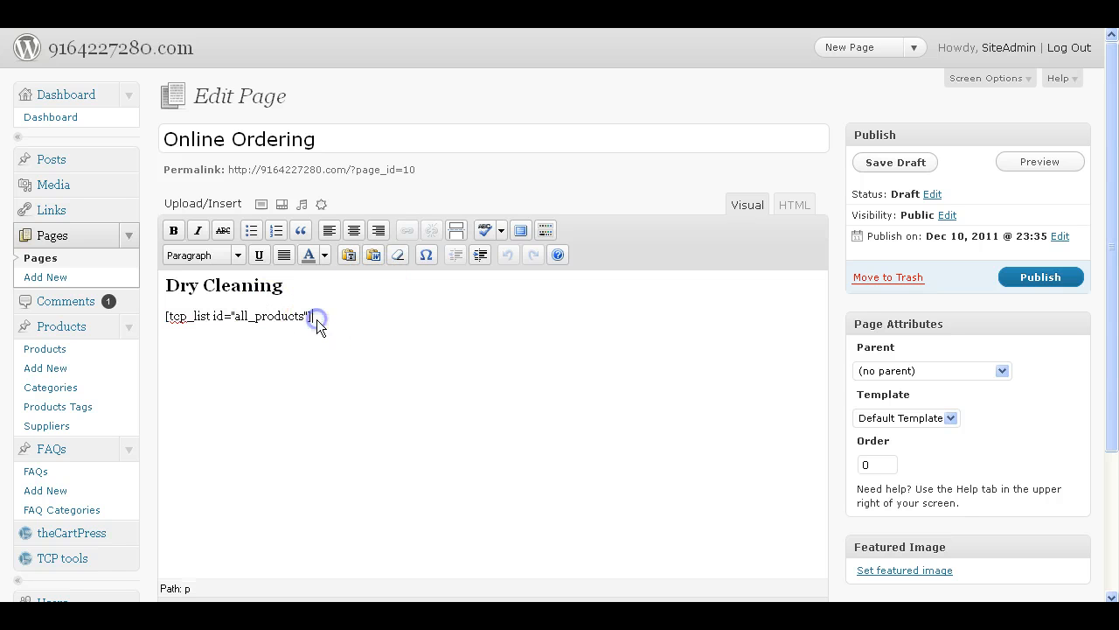
drag(166, 315, 332, 332)
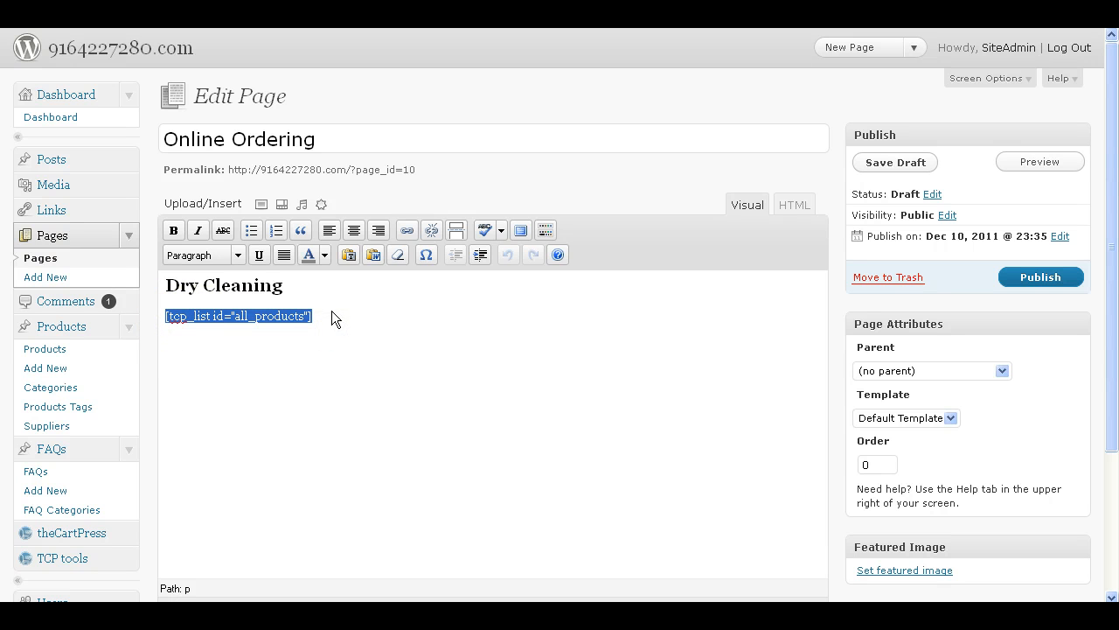
click(332, 292)
Add the text "add your content.." as a separate paragraph below the product list shortcode, leaving an empty line between them
click(335, 312)
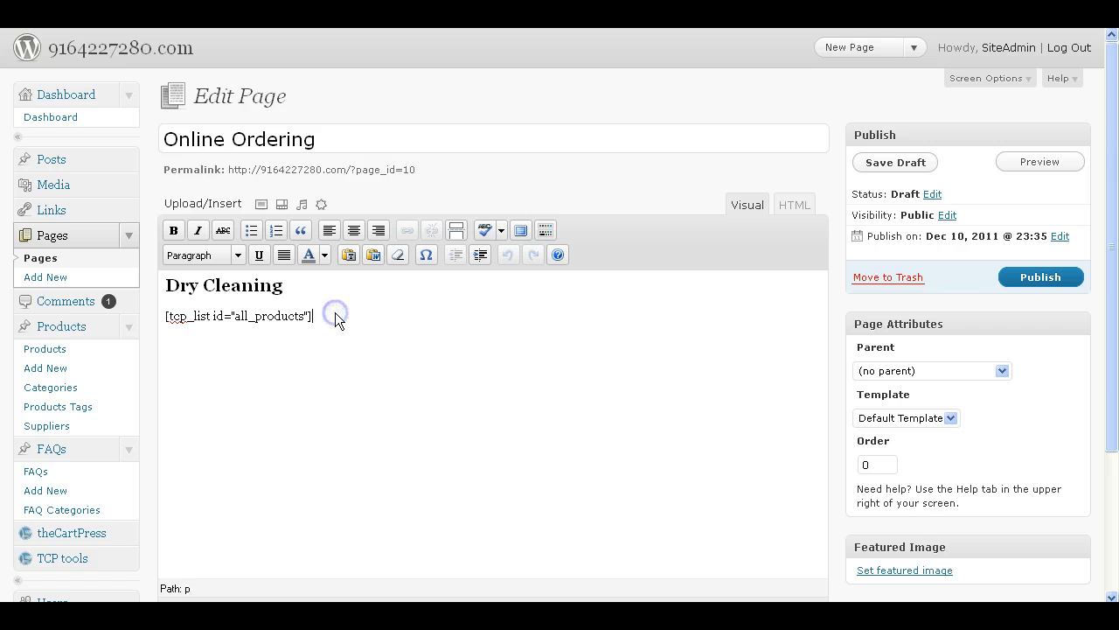
key(Return)
key(Return)
text(addd your content)
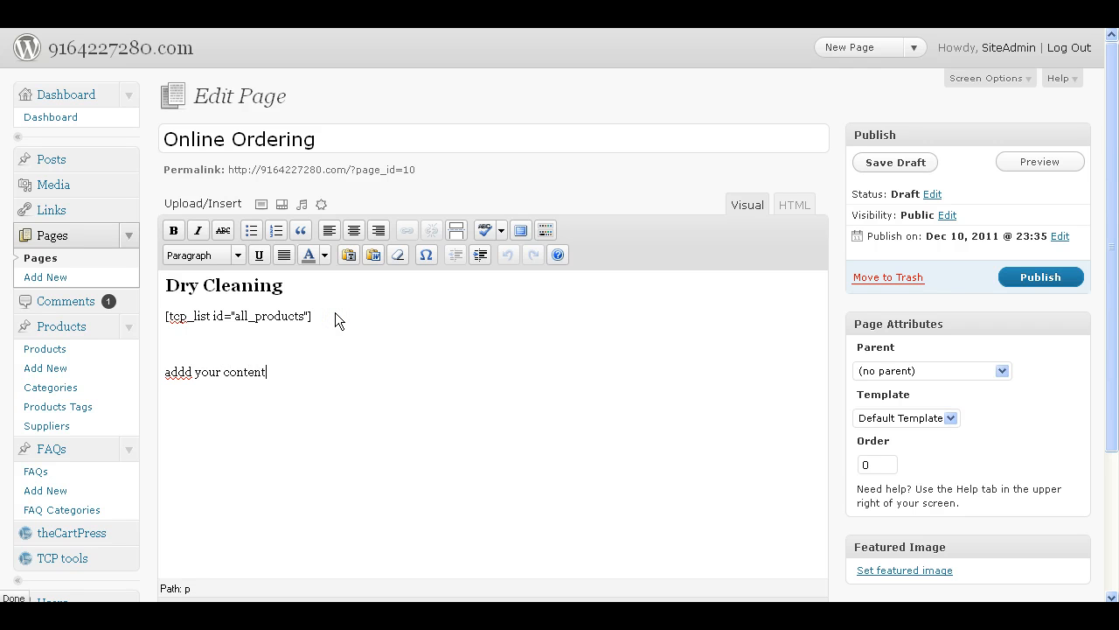
text(..)
click(184, 368)
key(BackSpace)
drag(312, 320, 157, 324)
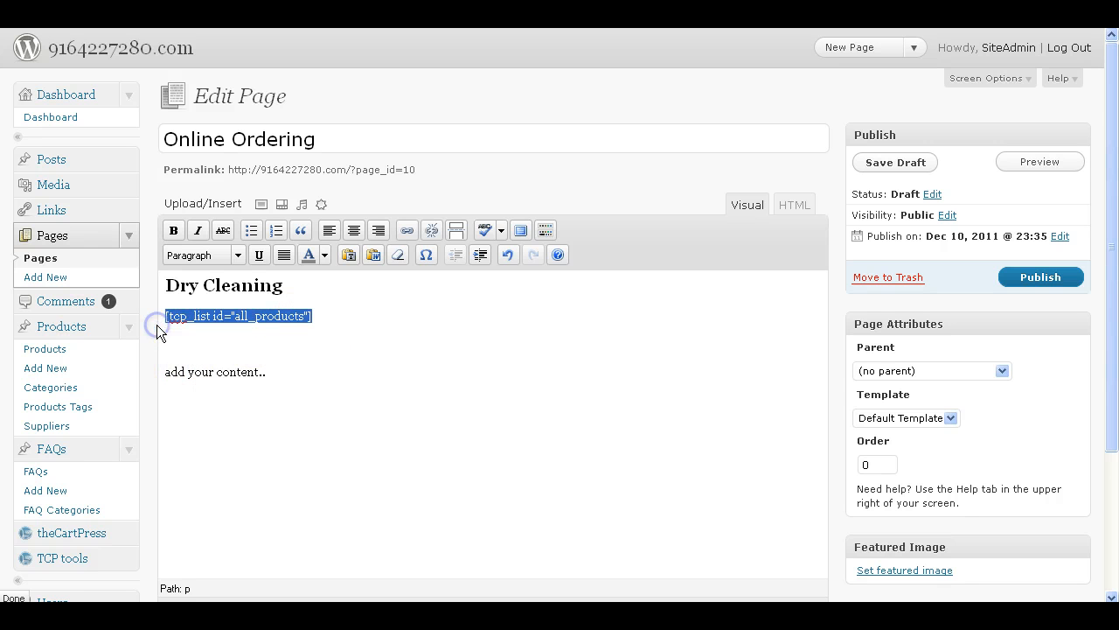
click(301, 323)
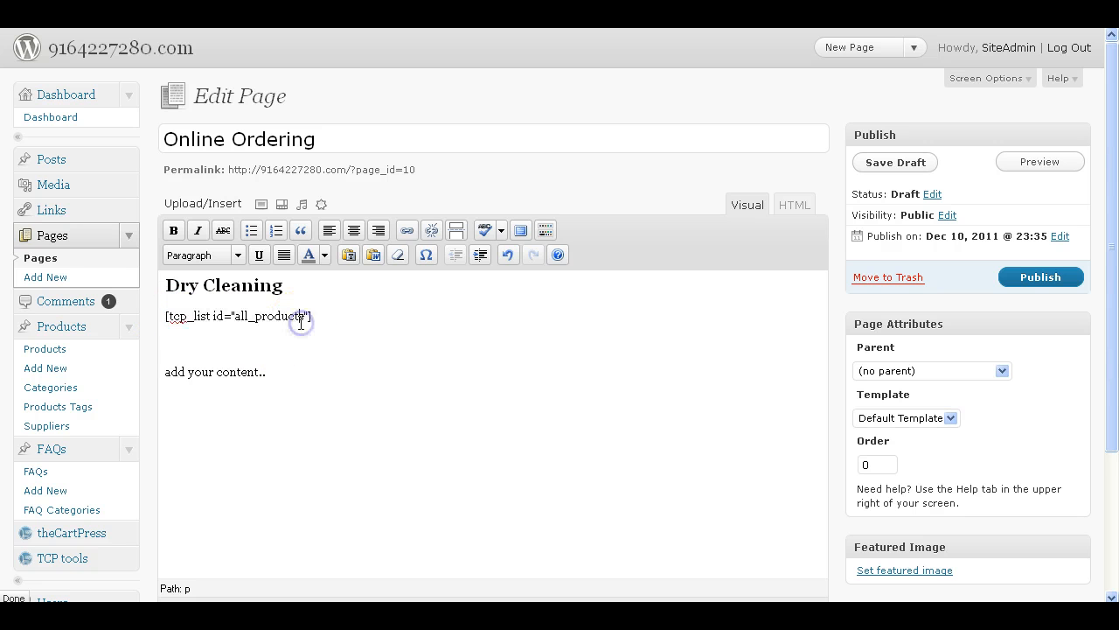
click(308, 319)
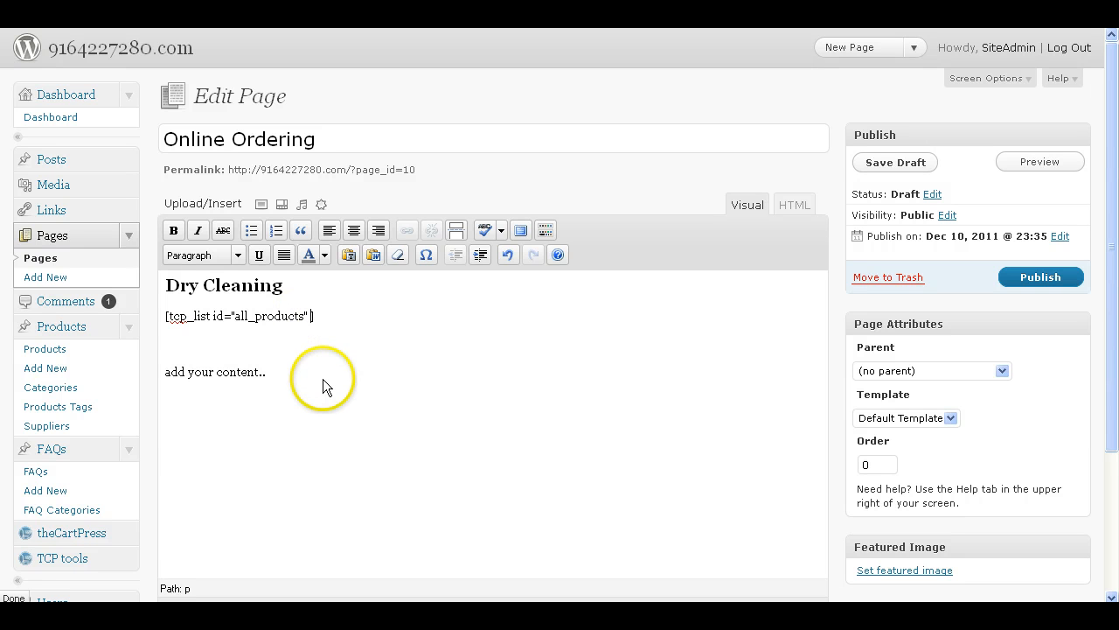
key(BackSpace)
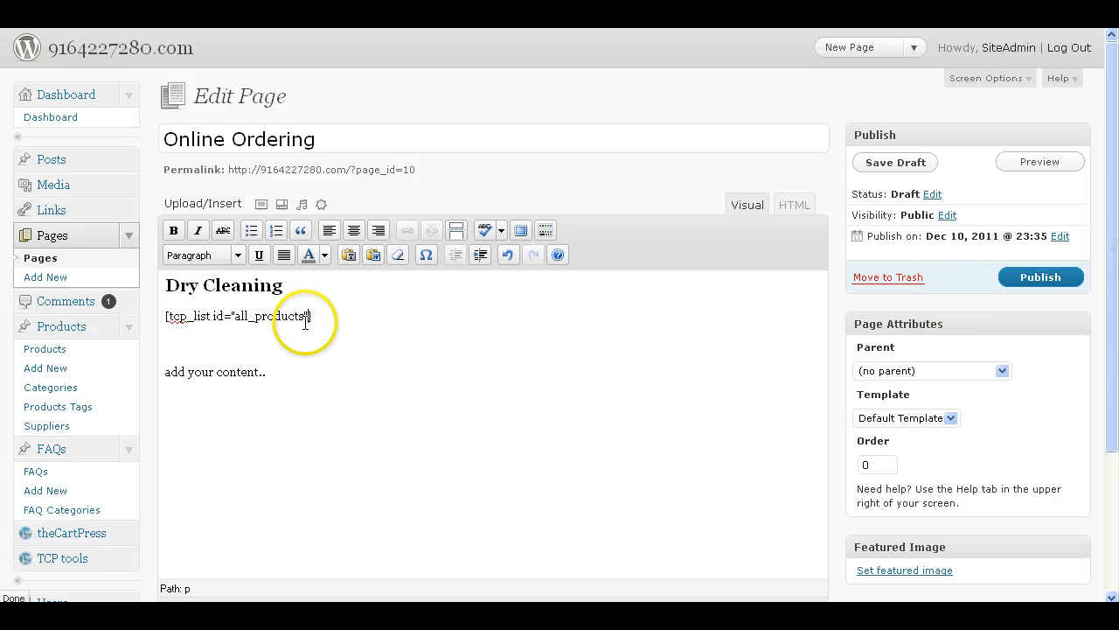
drag(313, 317, 141, 321)
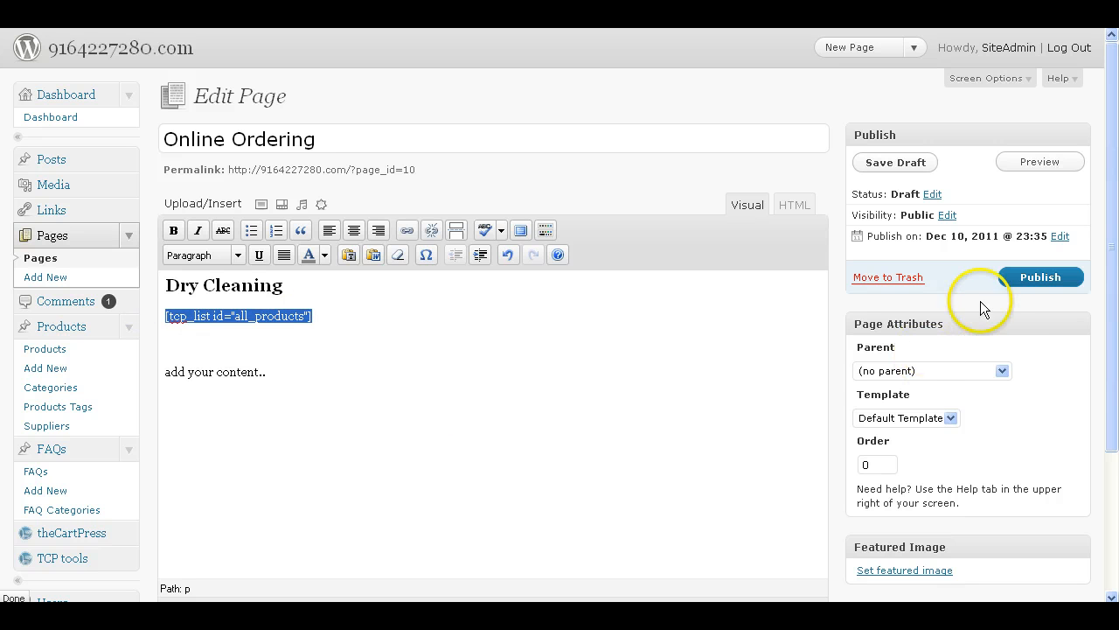
click(514, 323)
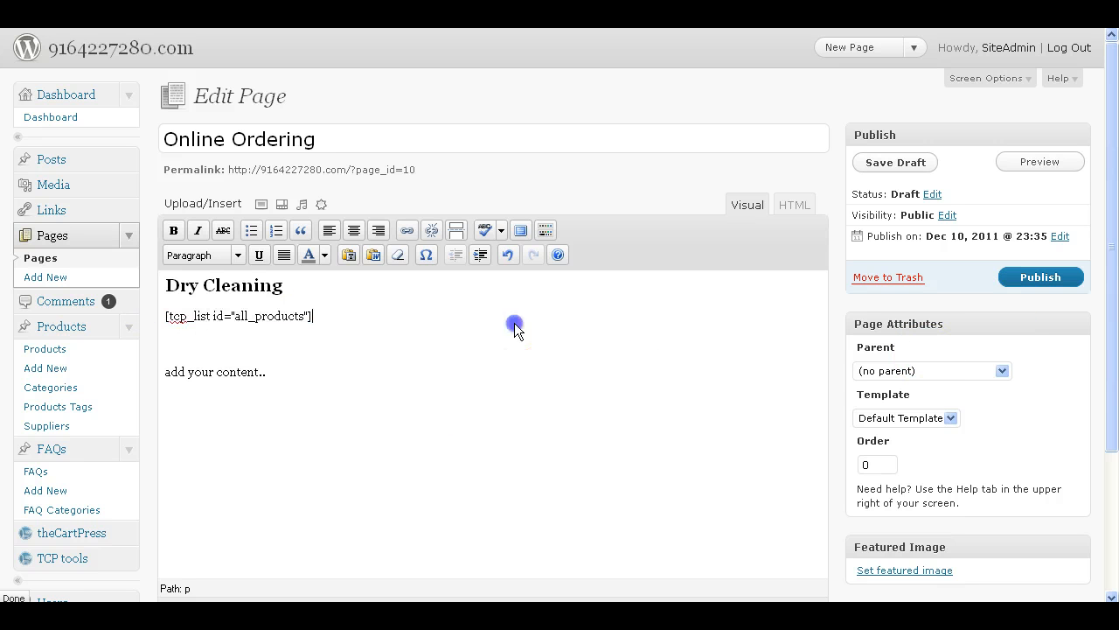
Publish the Online Ordering page and check its Dry Cleaning product list on the live site
click(1040, 276)
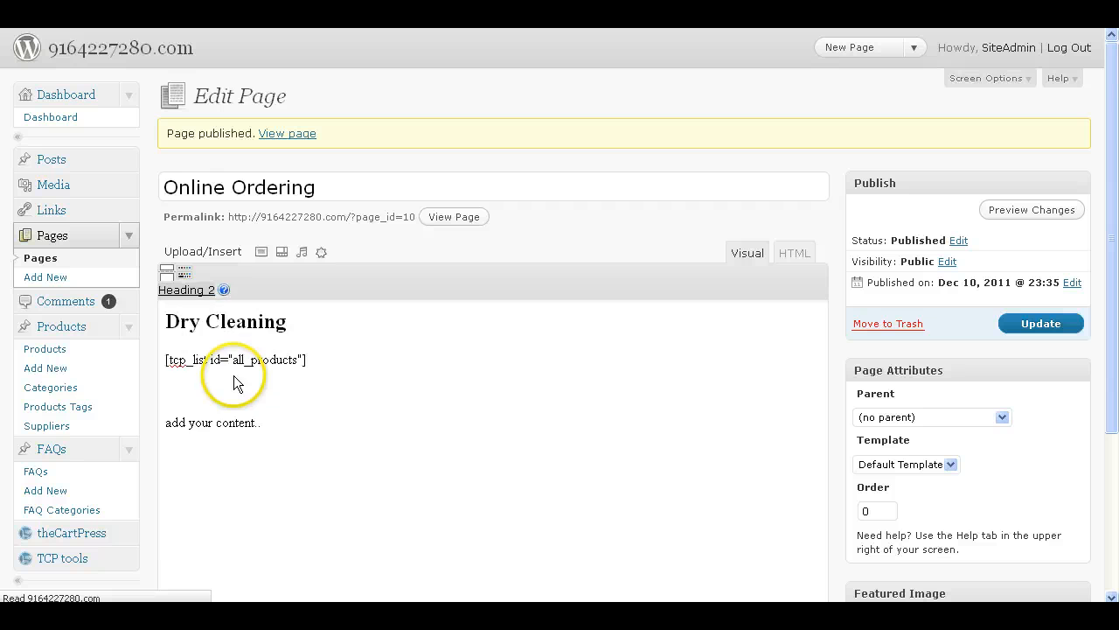
click(455, 216)
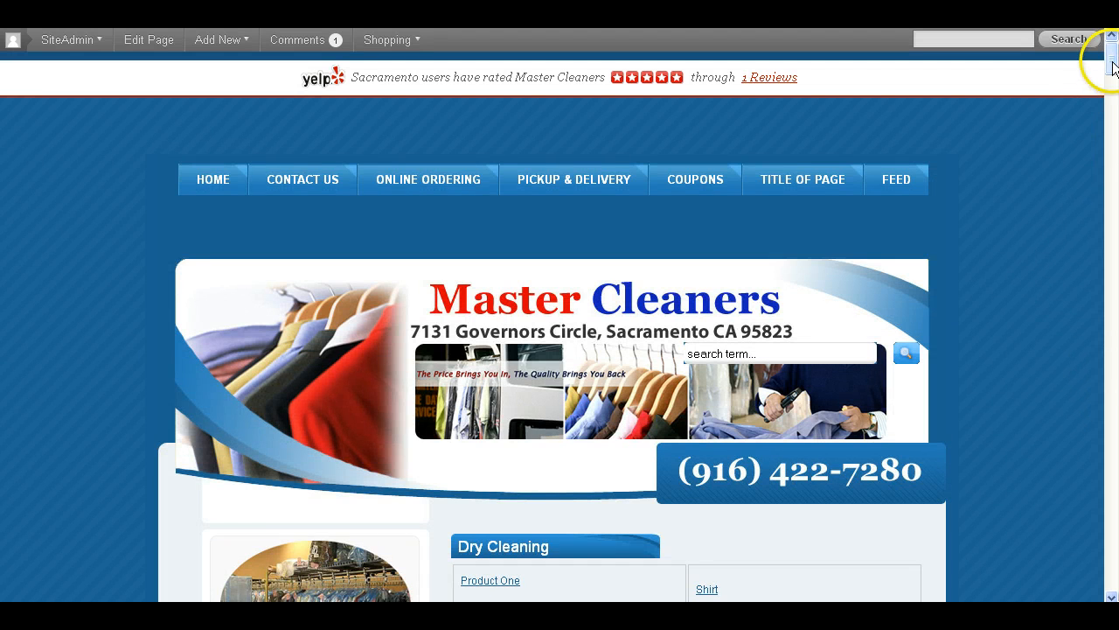
drag(1111, 58, 1110, 139)
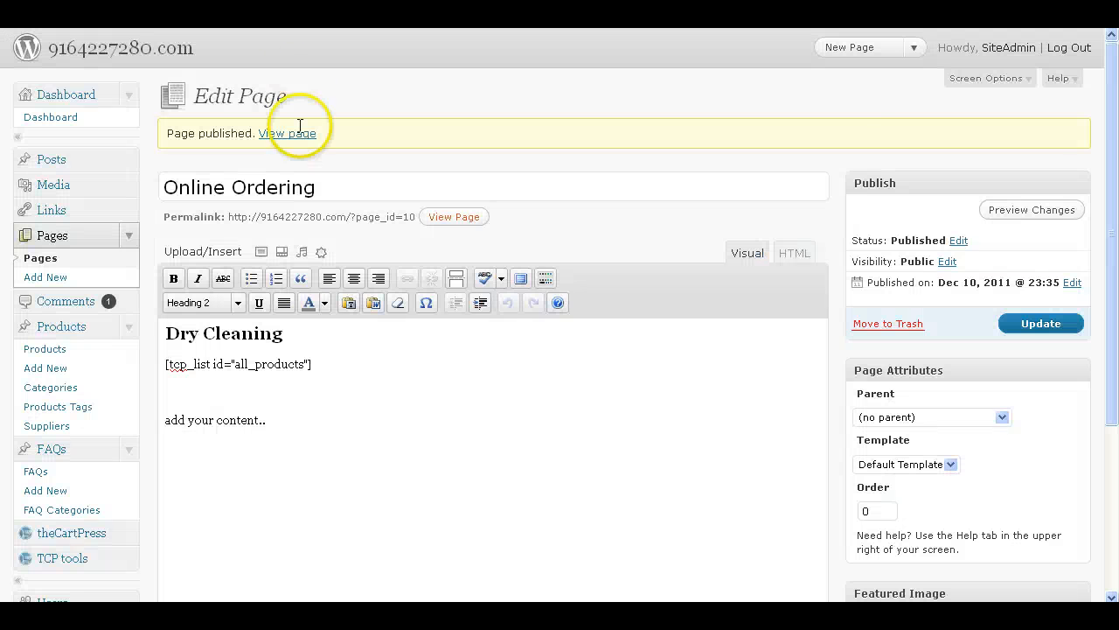